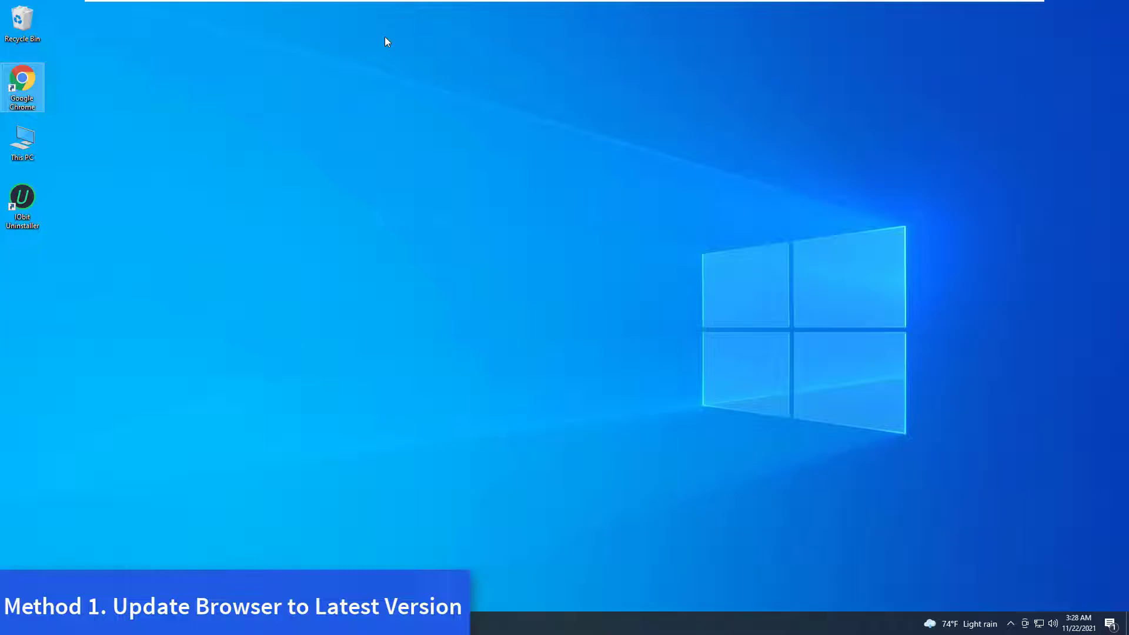
- Launch Google Chrome and open its Help options to look for a browser update
double_click(22, 94)
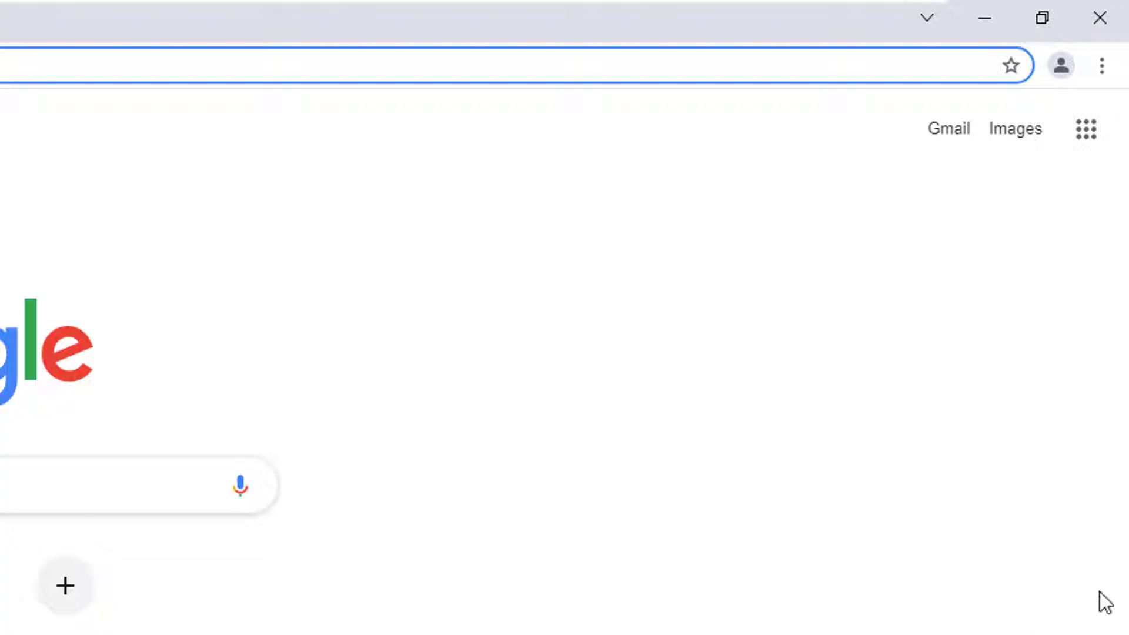
click(1101, 65)
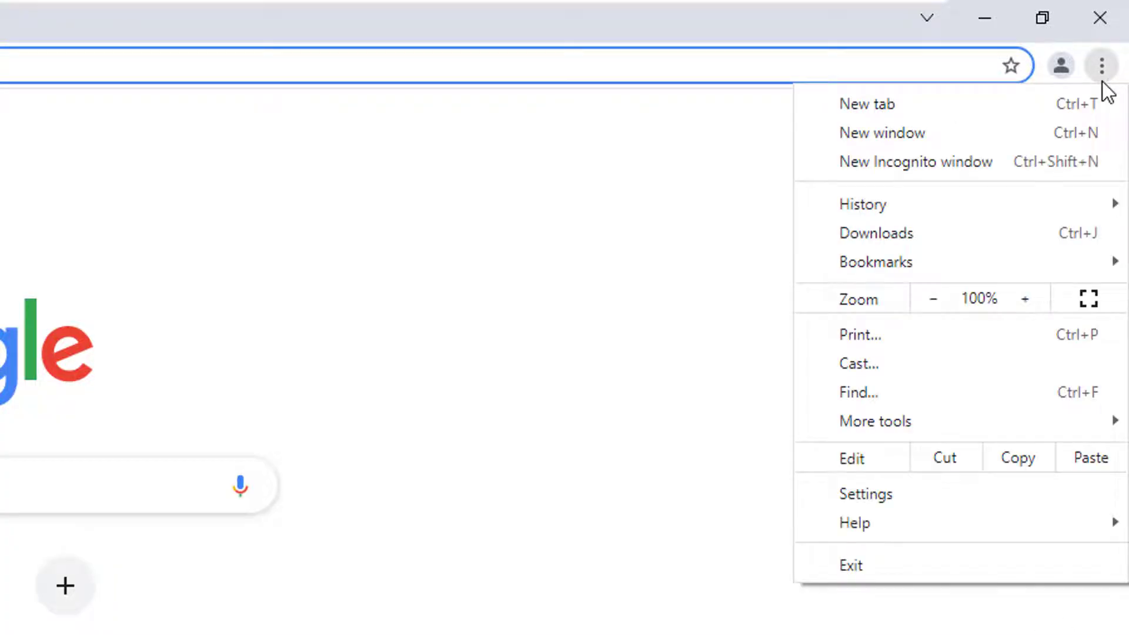
mouse_move(1008, 524)
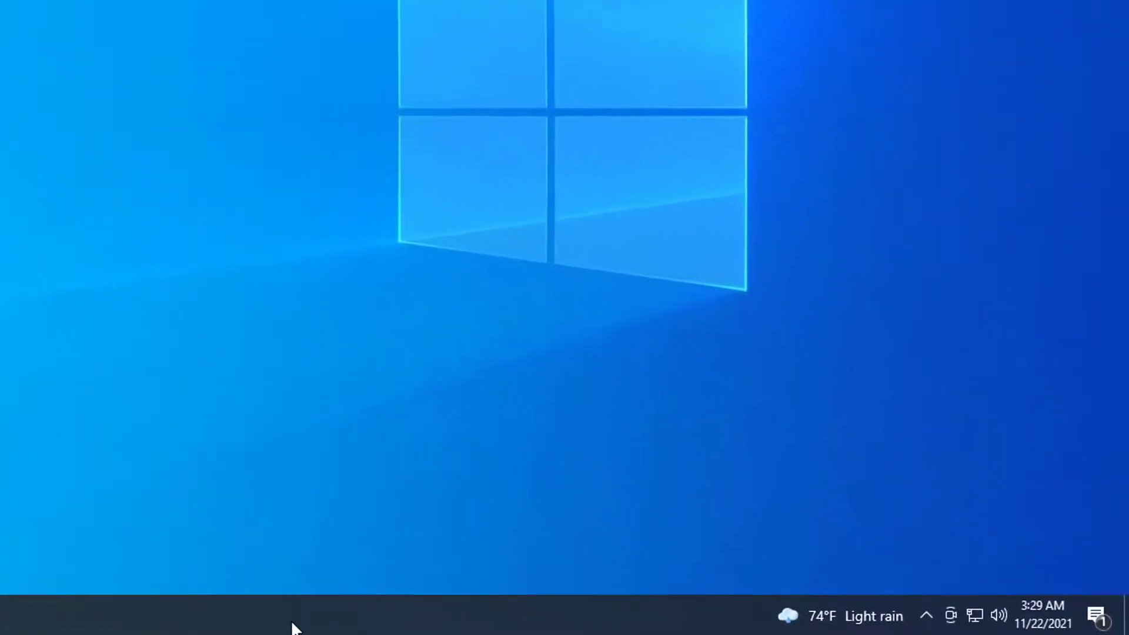
- End the running Google Chrome app in Task Manager, check the remaining processes, and close Task Manager
right_click(288, 628)
click(365, 531)
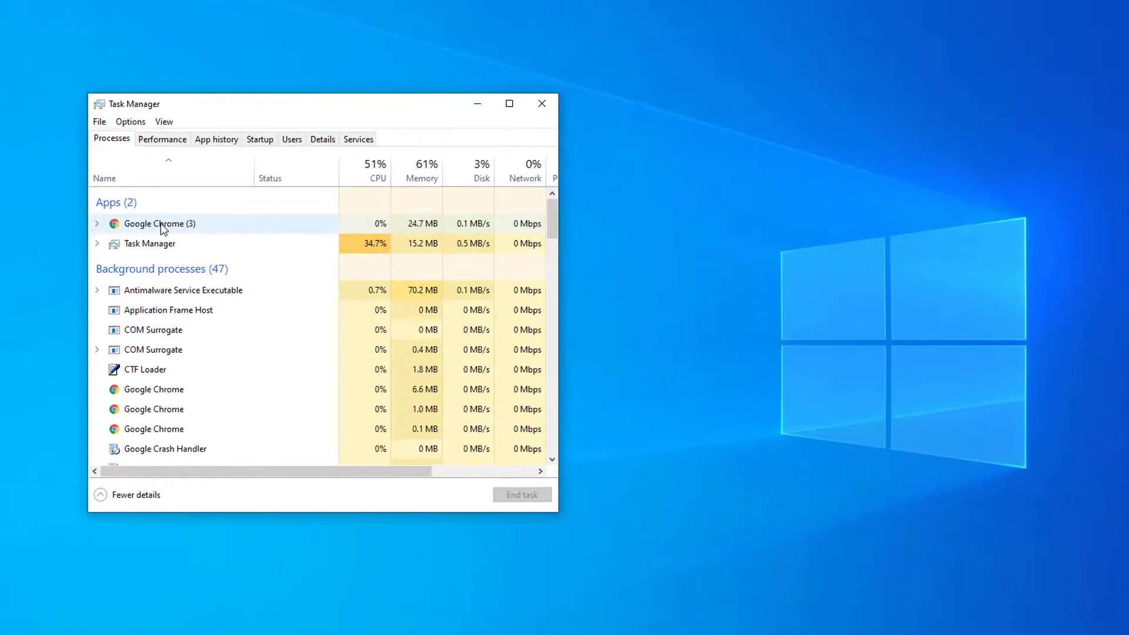
click(208, 230)
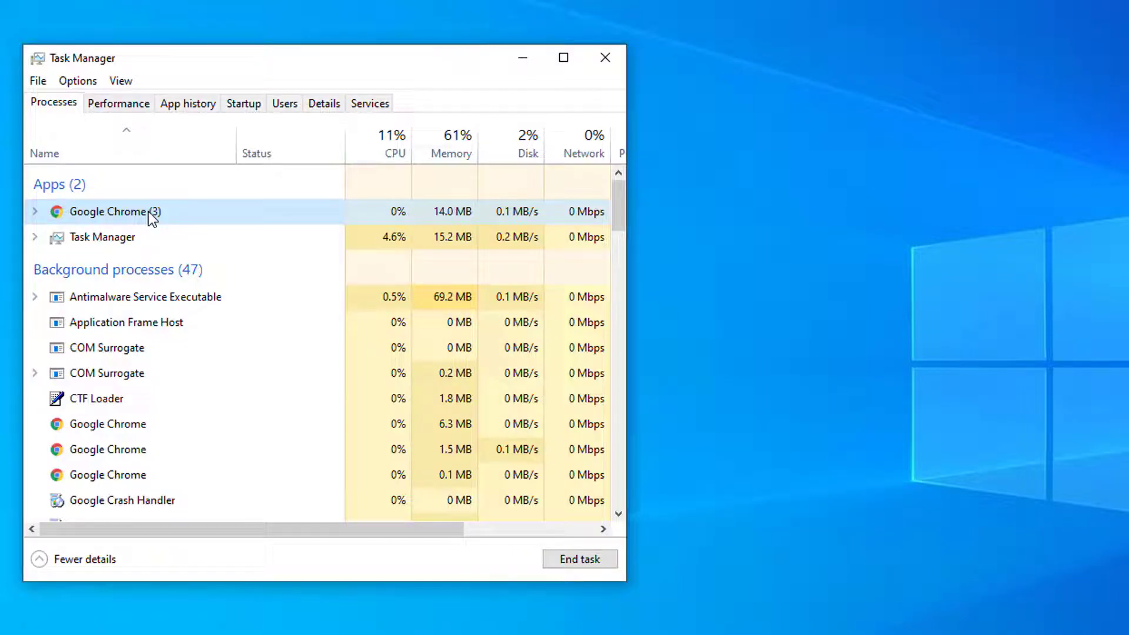
right_click(148, 210)
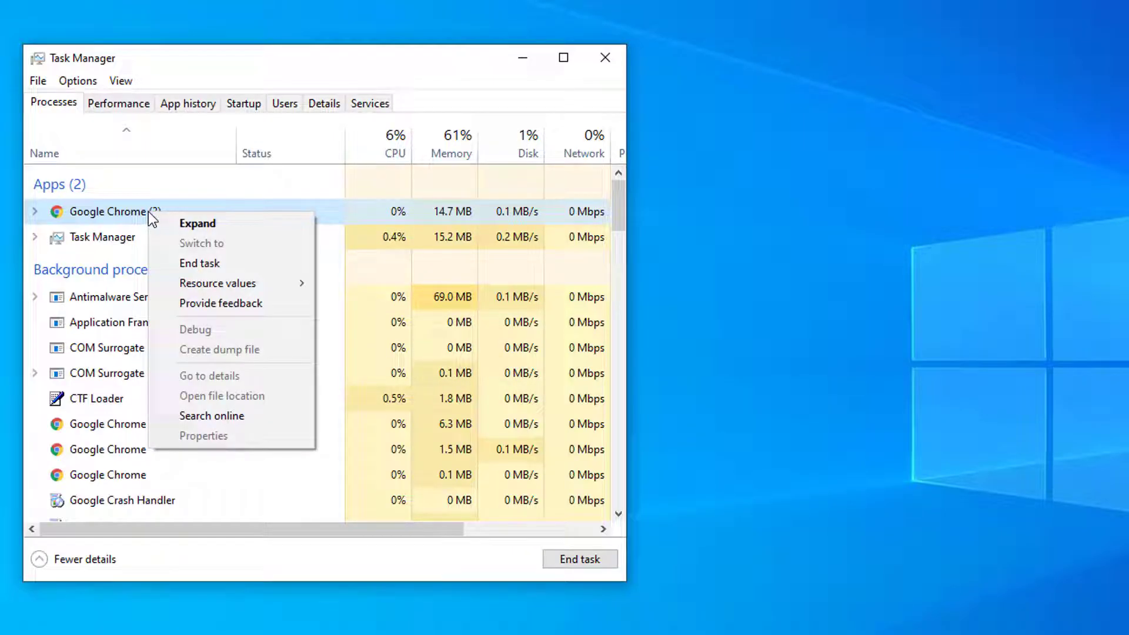
click(247, 262)
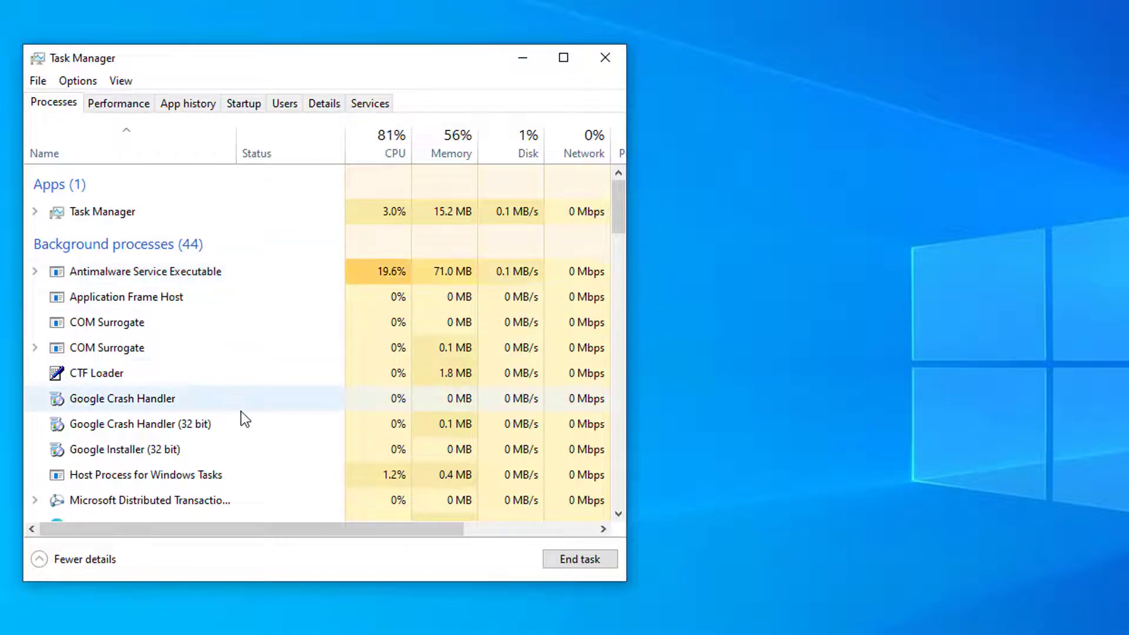
scroll(347, 388, down, 1)
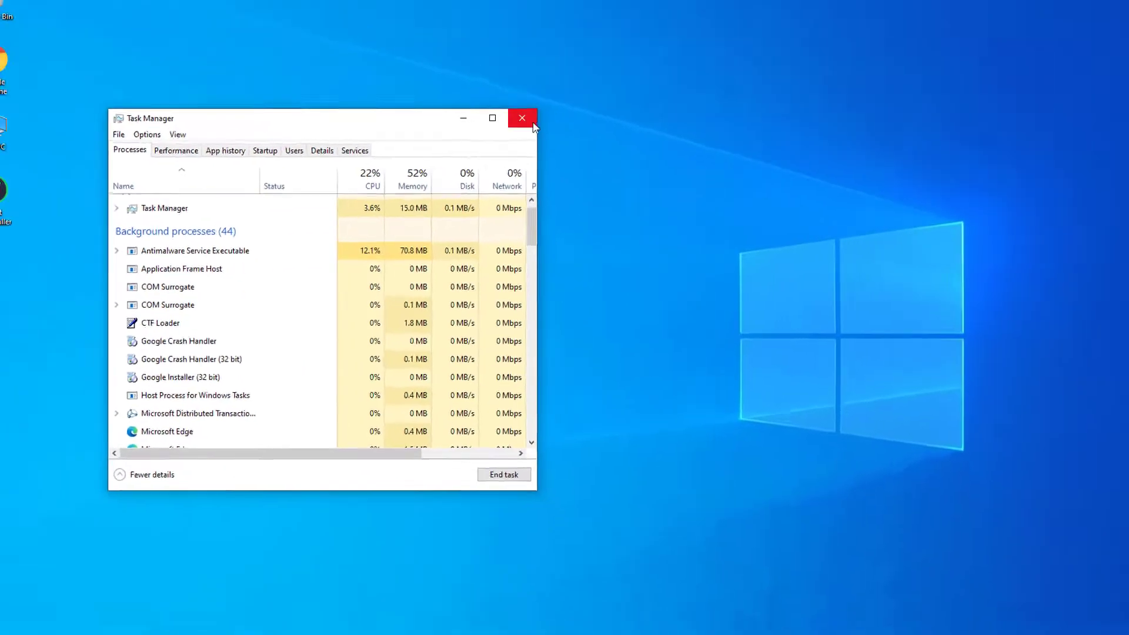
click(532, 124)
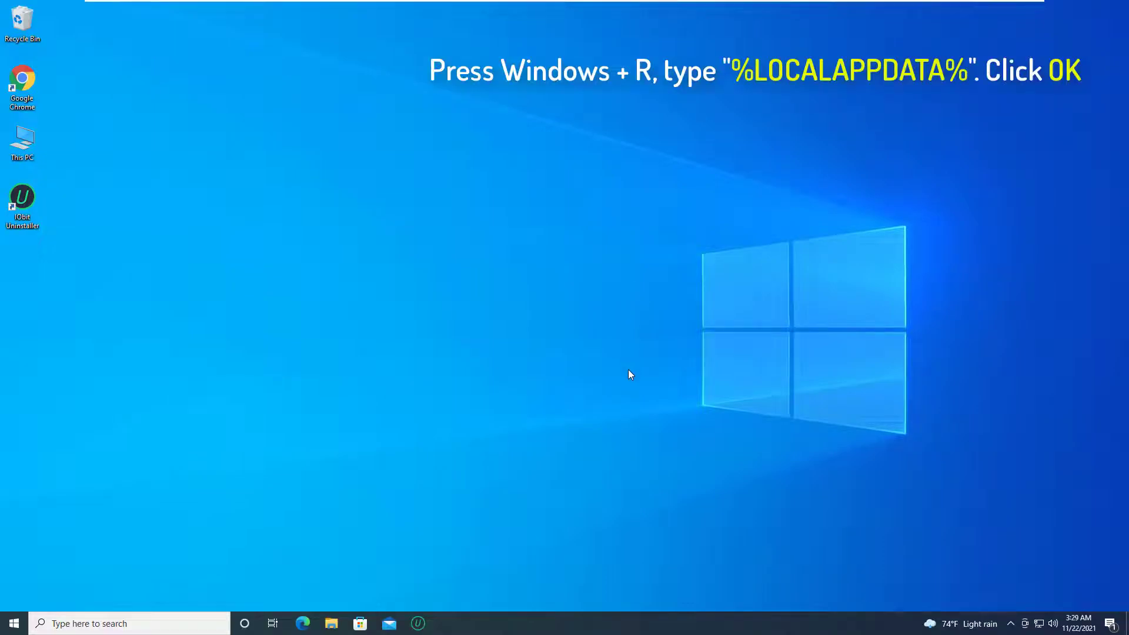
- Open the %LOCALAPPDATA% location through Run and go to the Google > Chrome > User Data folder
key(super+r)
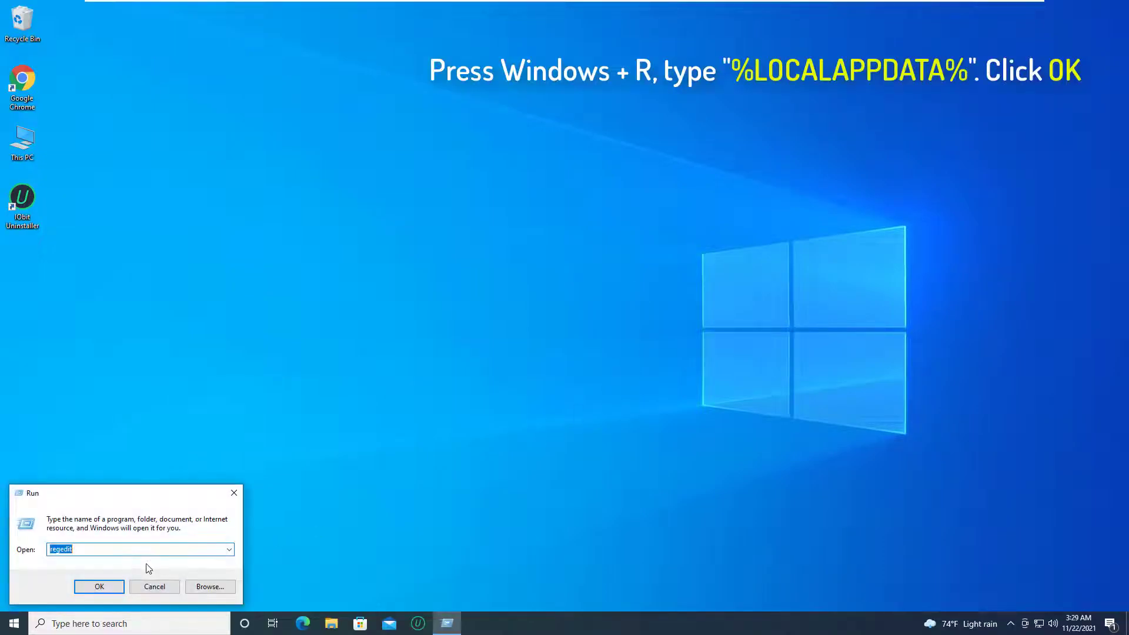
text(%LOCALAPPDATA%)
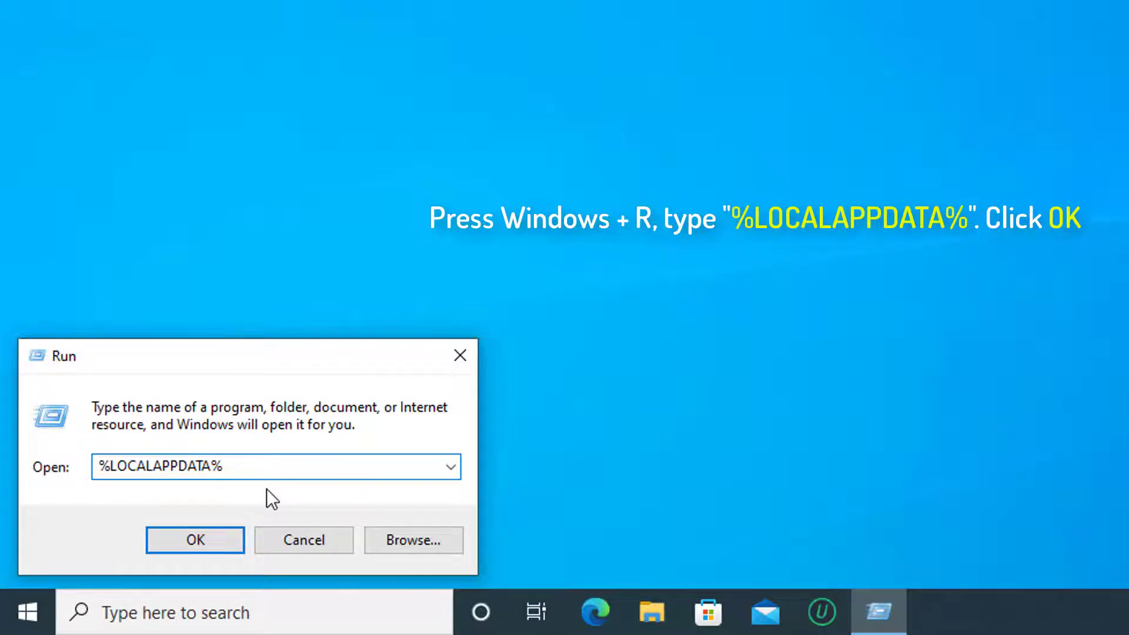
click(214, 537)
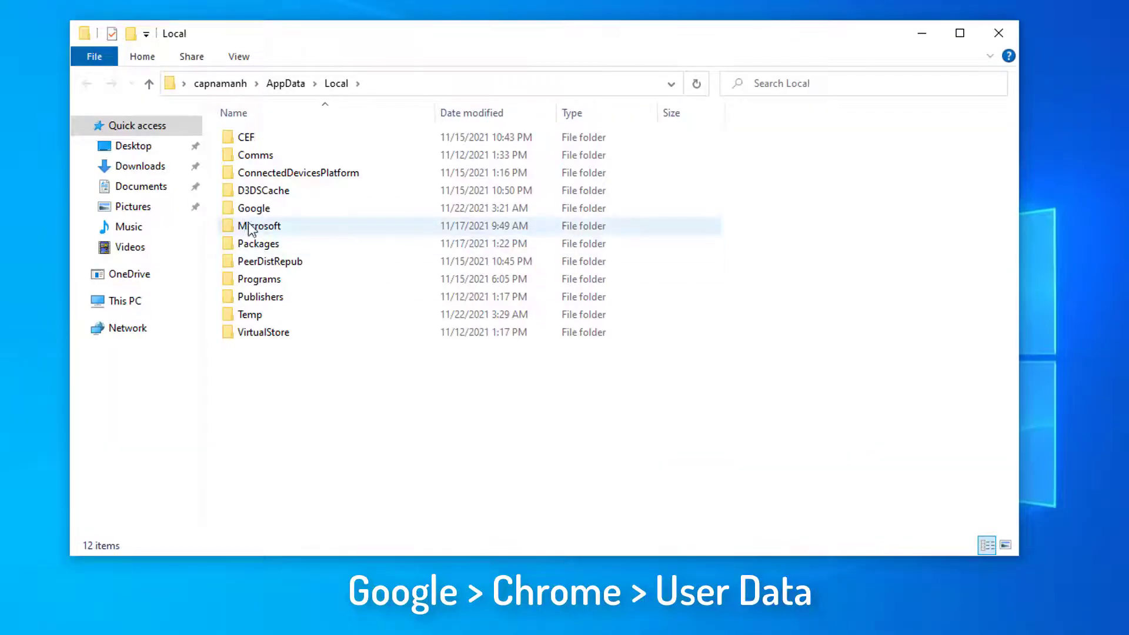
double_click(258, 209)
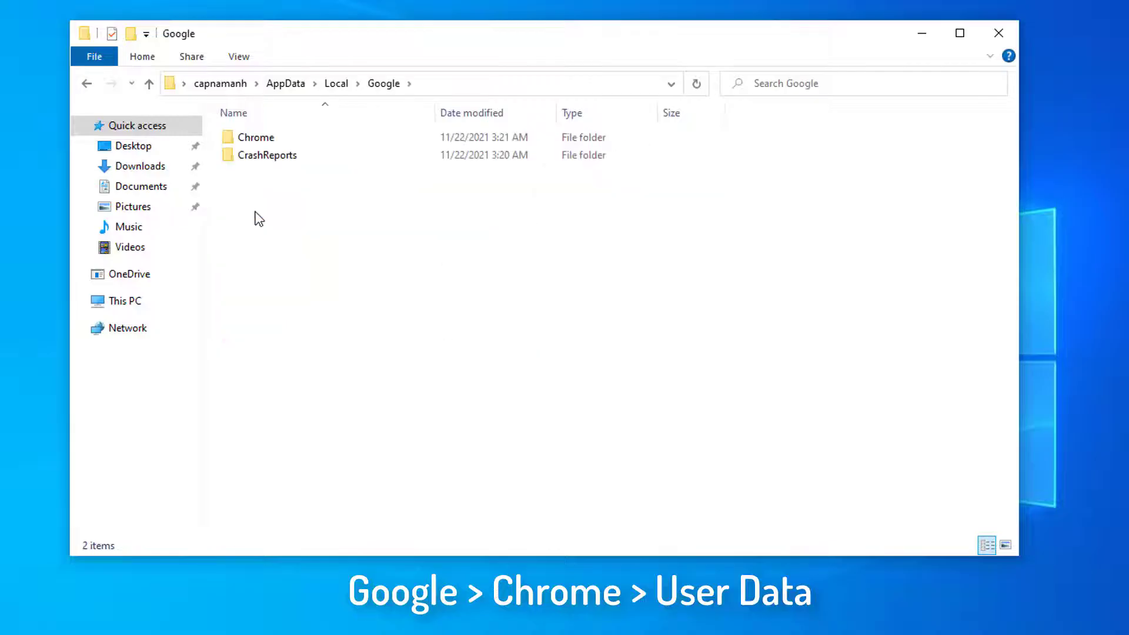
double_click(269, 142)
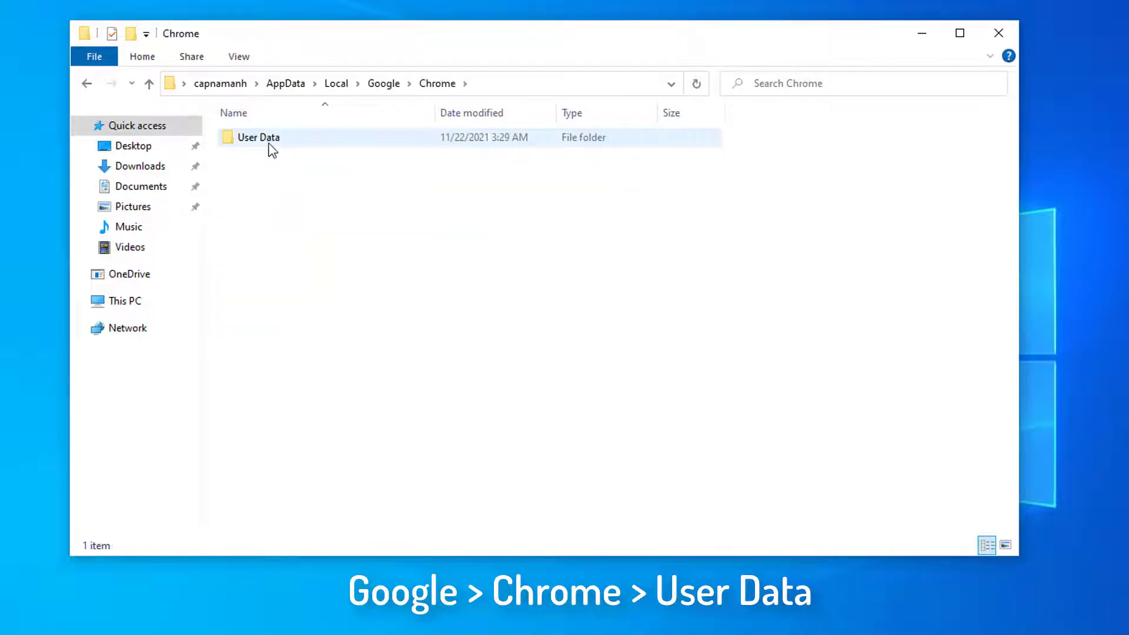
double_click(306, 141)
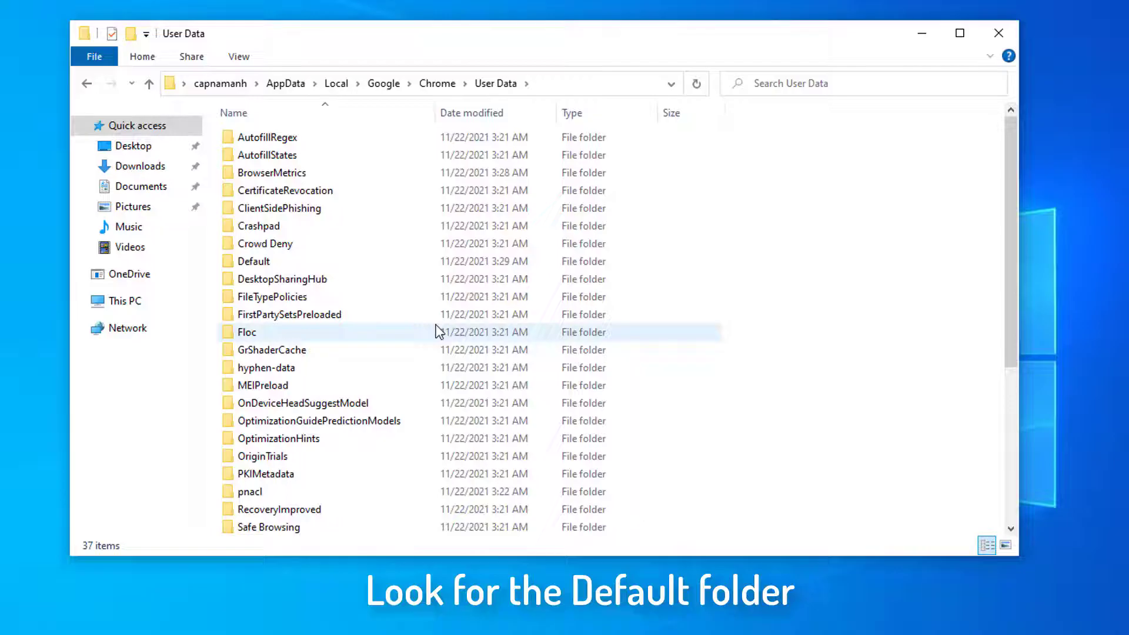
- Rename the Default folder in User Data to Old.Default and select the renamed folder
click(263, 263)
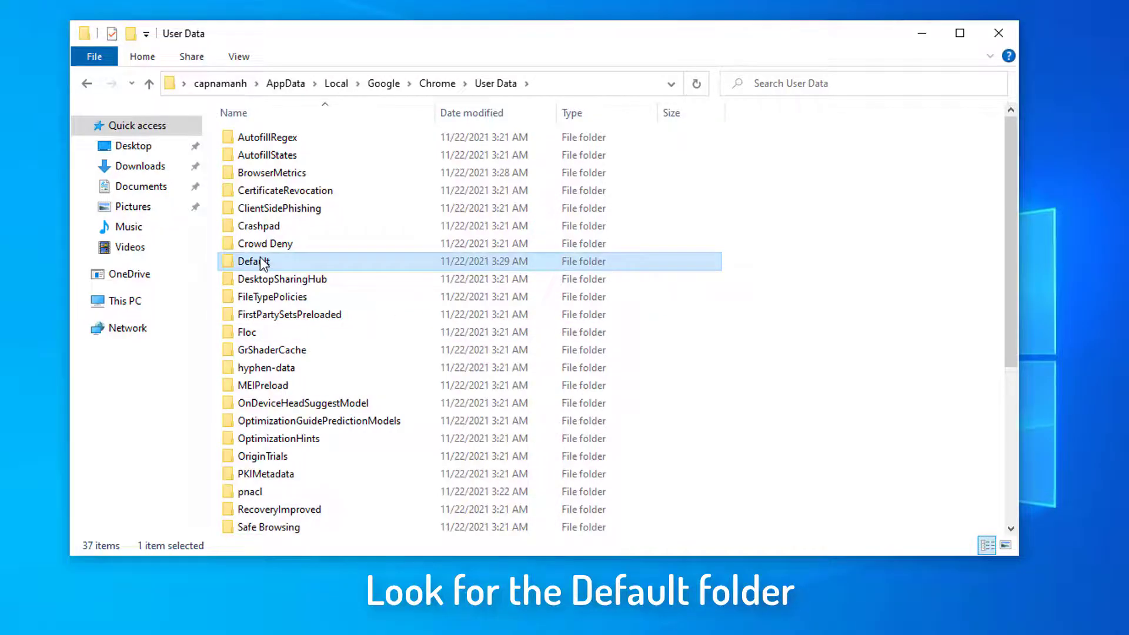
right_click(263, 262)
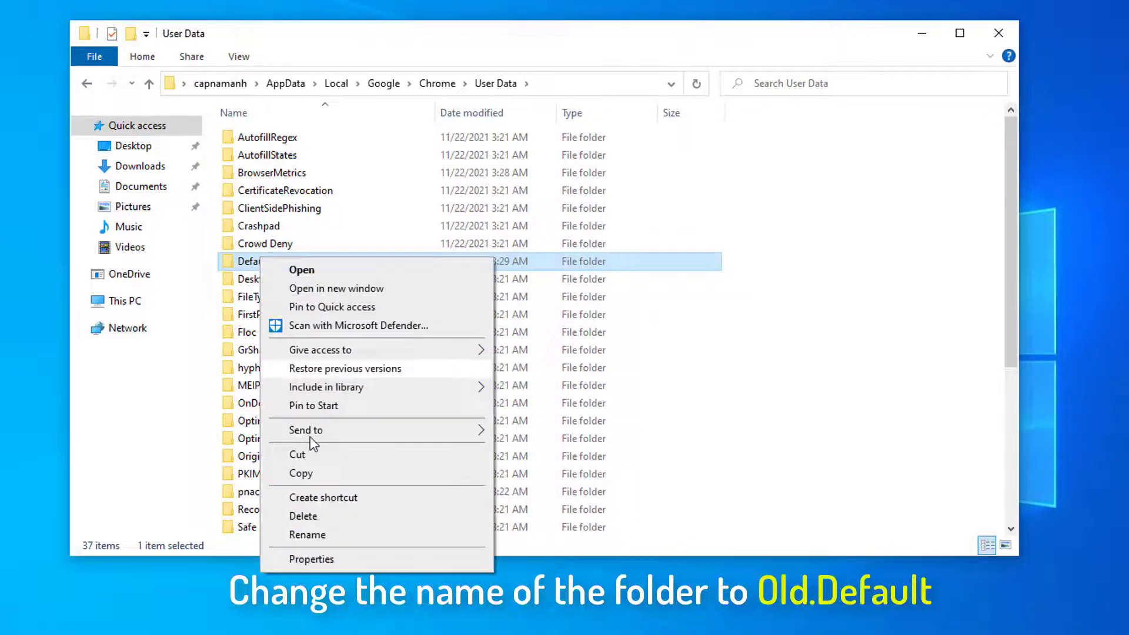
click(327, 533)
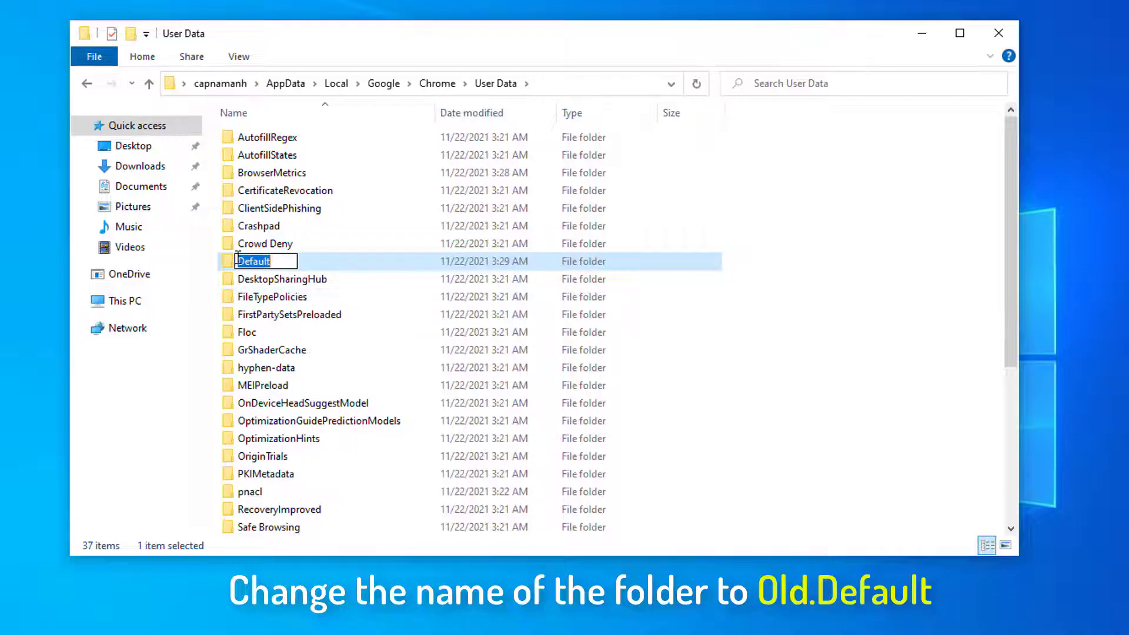
key(Home)
text(Old.)
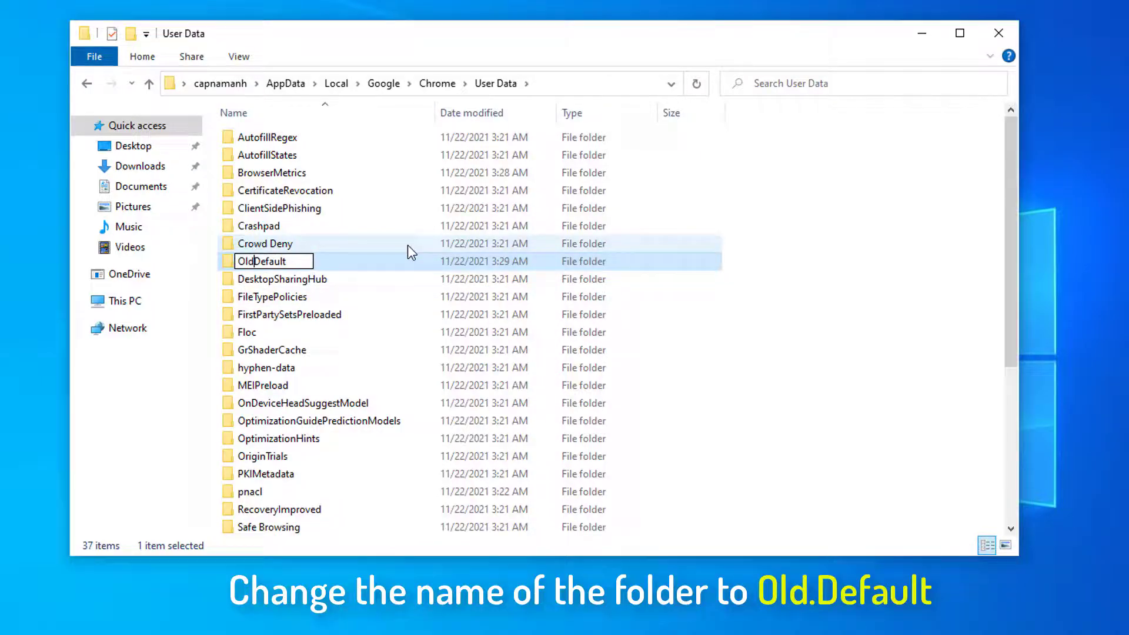
key(Return)
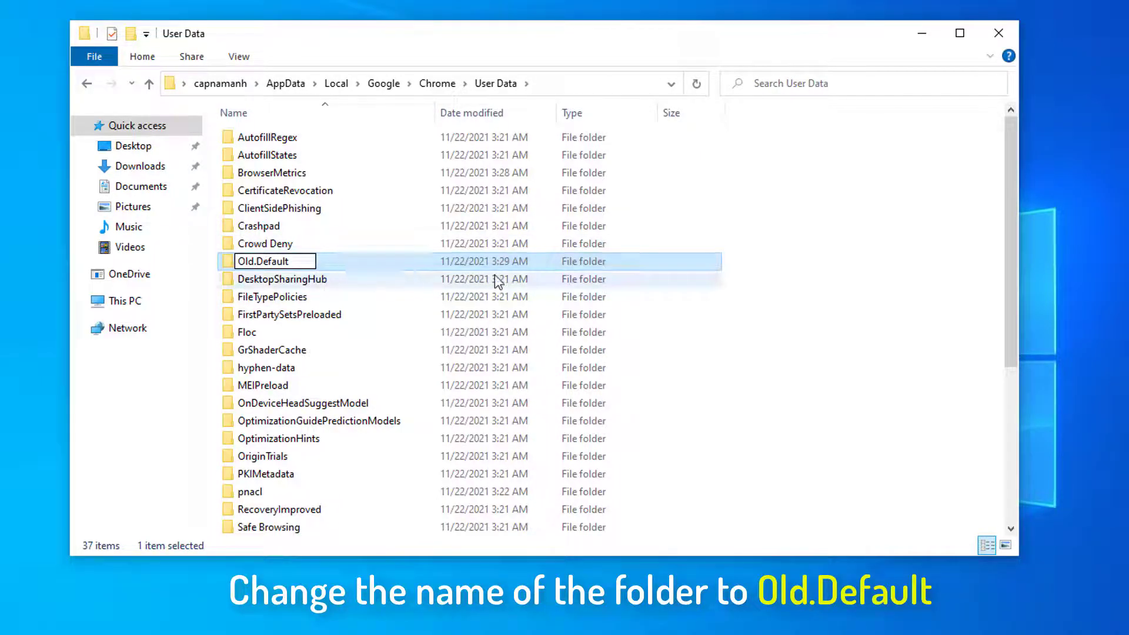
click(294, 279)
click(360, 264)
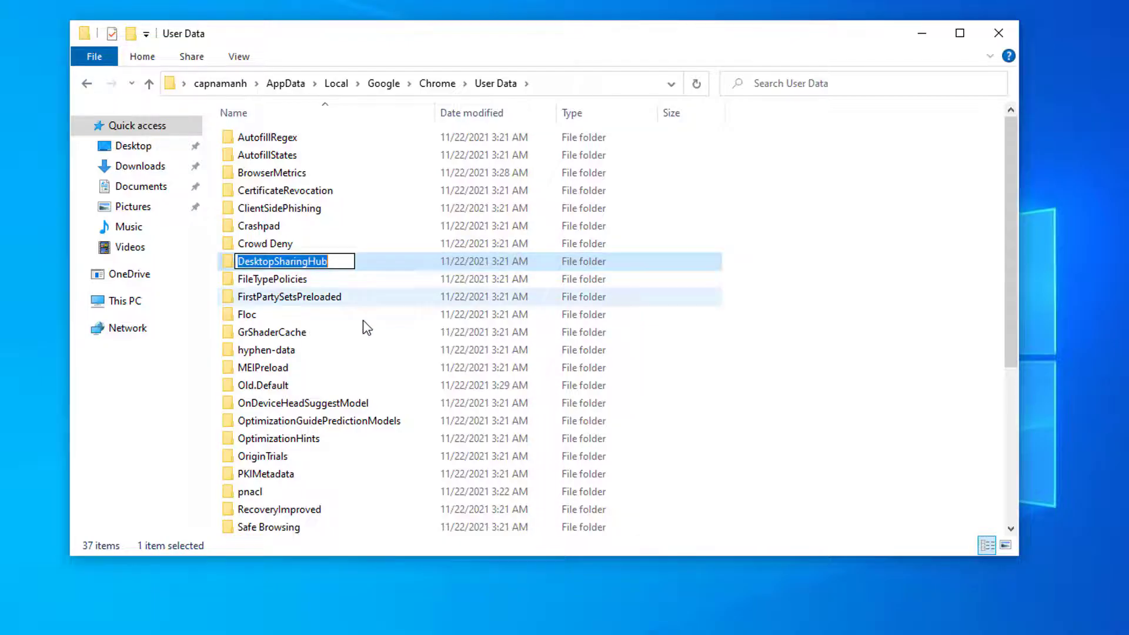
click(318, 369)
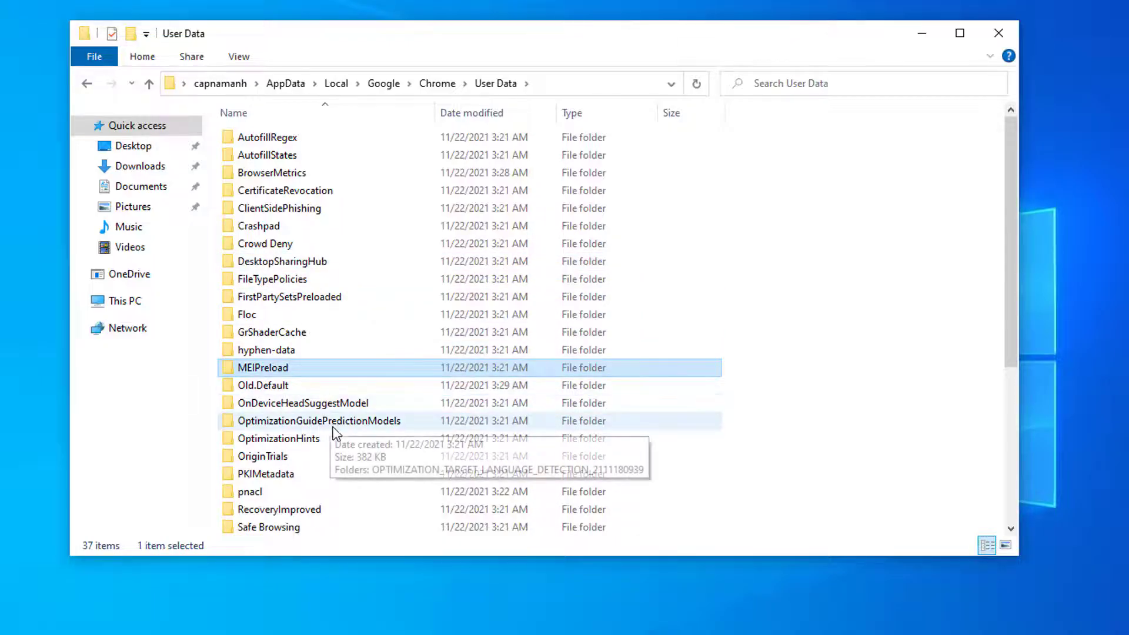
click(268, 388)
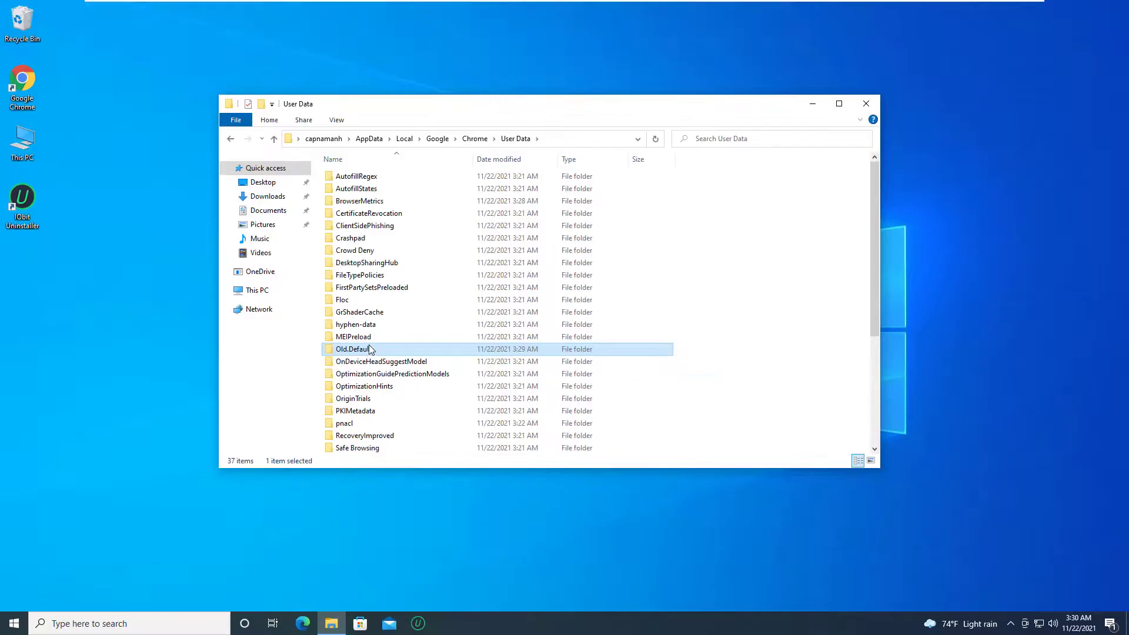
- Close the User Data folder window, relaunch Google Chrome, and maximize its window
click(999, 33)
double_click(24, 80)
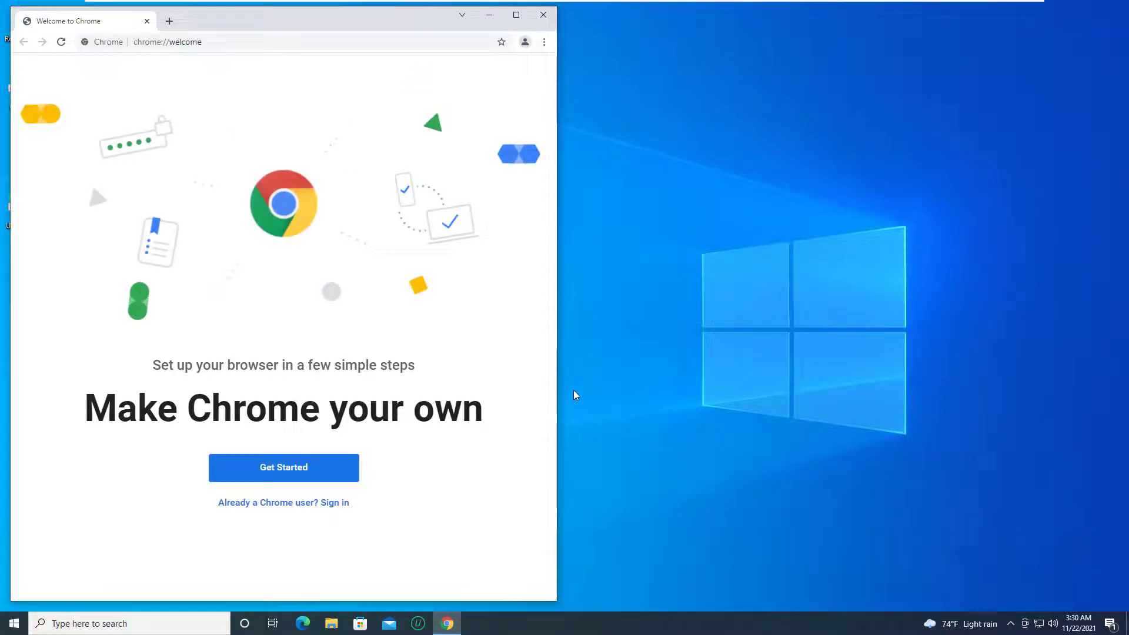
click(516, 14)
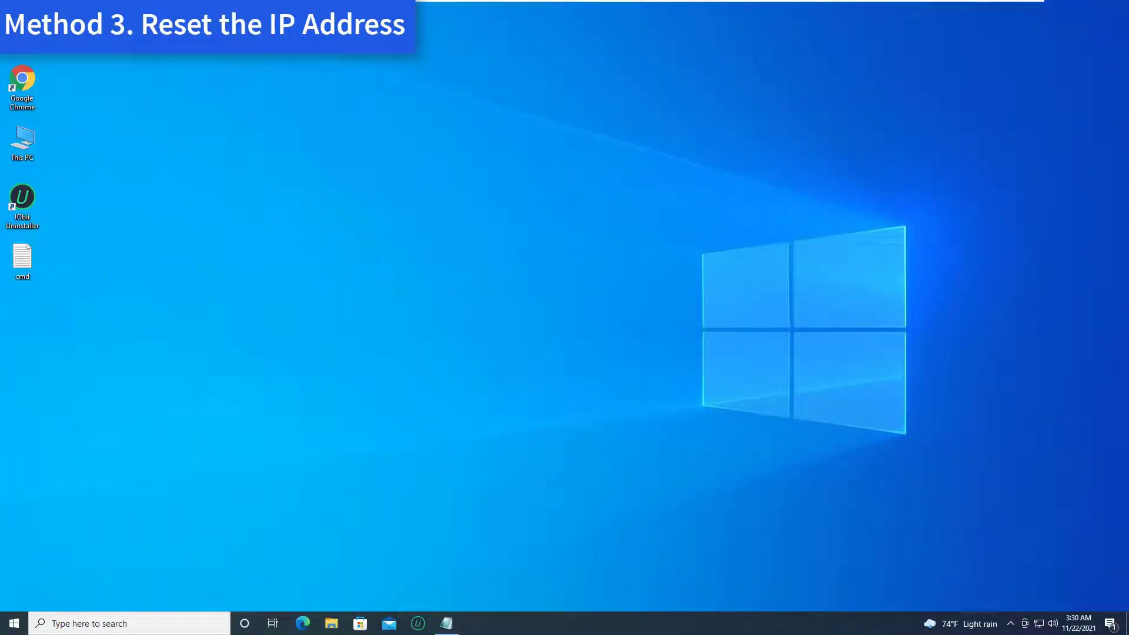
- Search Windows for cmd and run Command Prompt as administrator
click(129, 623)
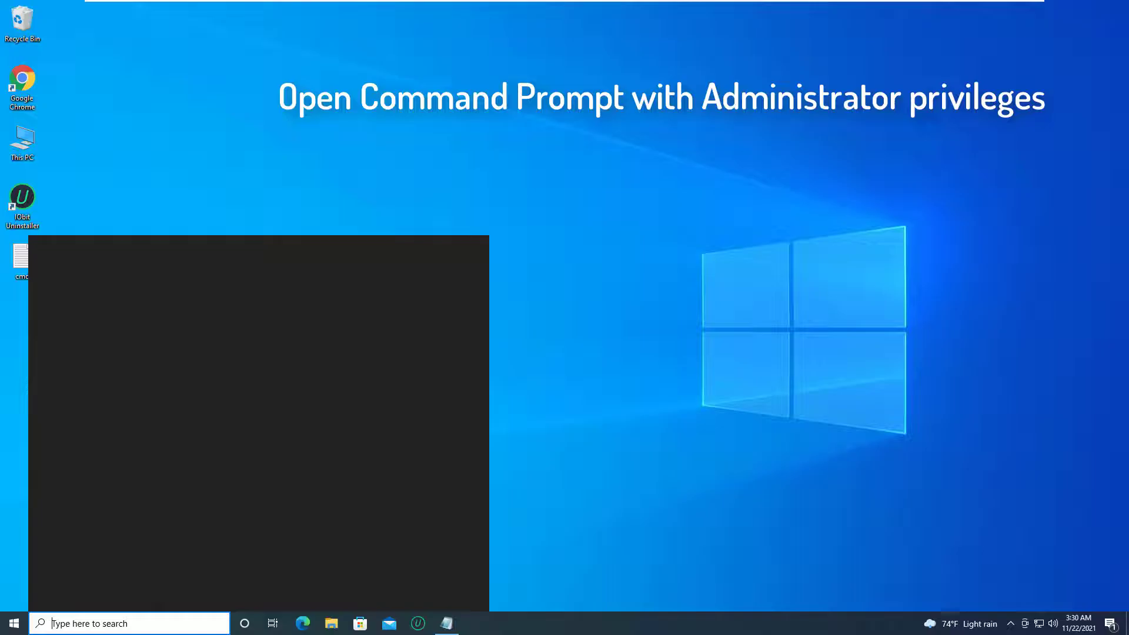
text(cmd)
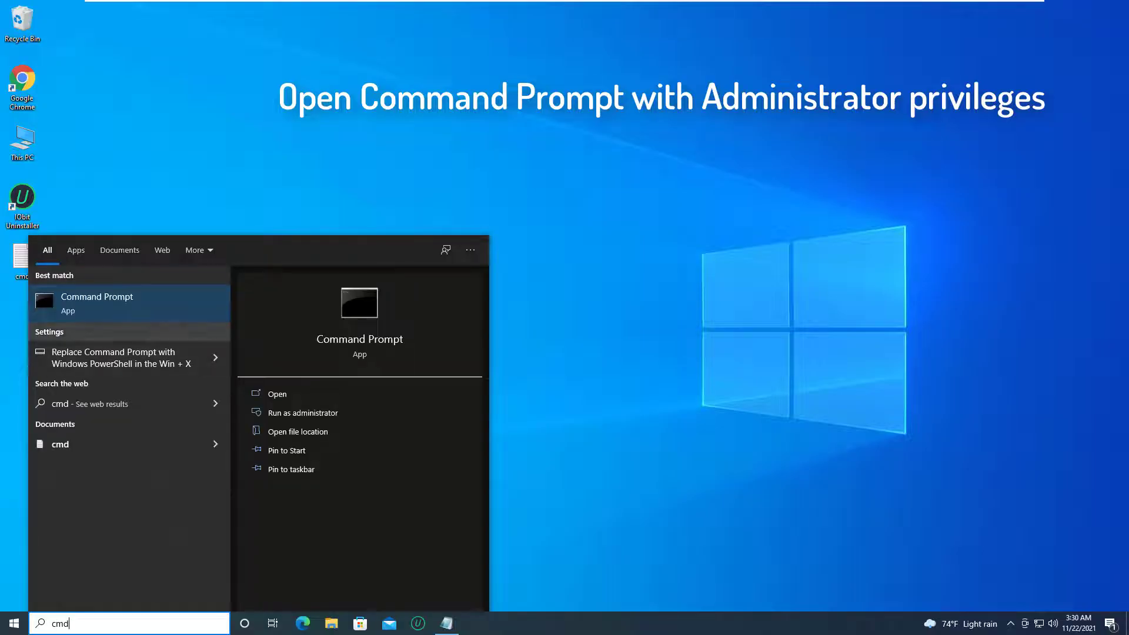
right_click(152, 297)
click(214, 306)
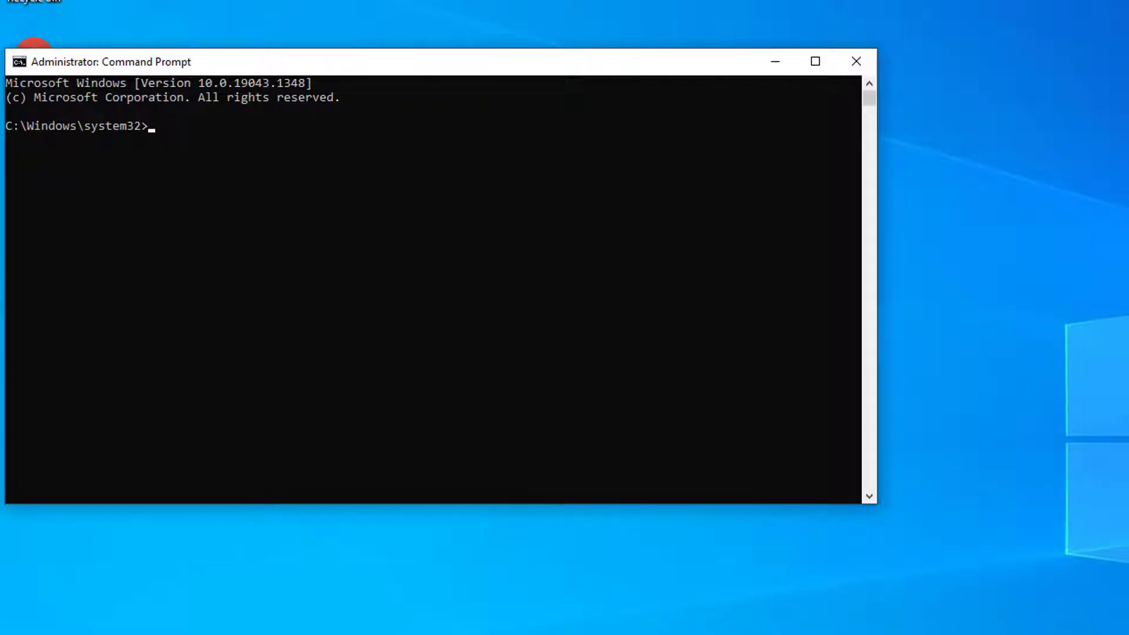
- Copy "netsh winsock reset" from the cmd note in Notepad and run it in the administrator Command Prompt
key(alt+Tab)
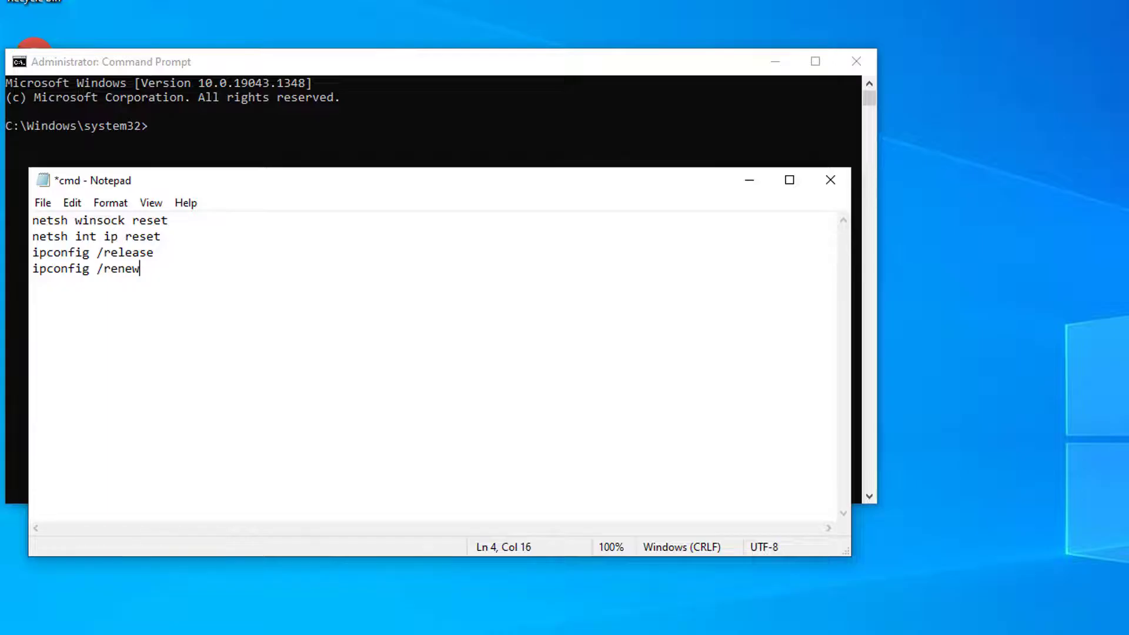
drag(300, 182, 373, 178)
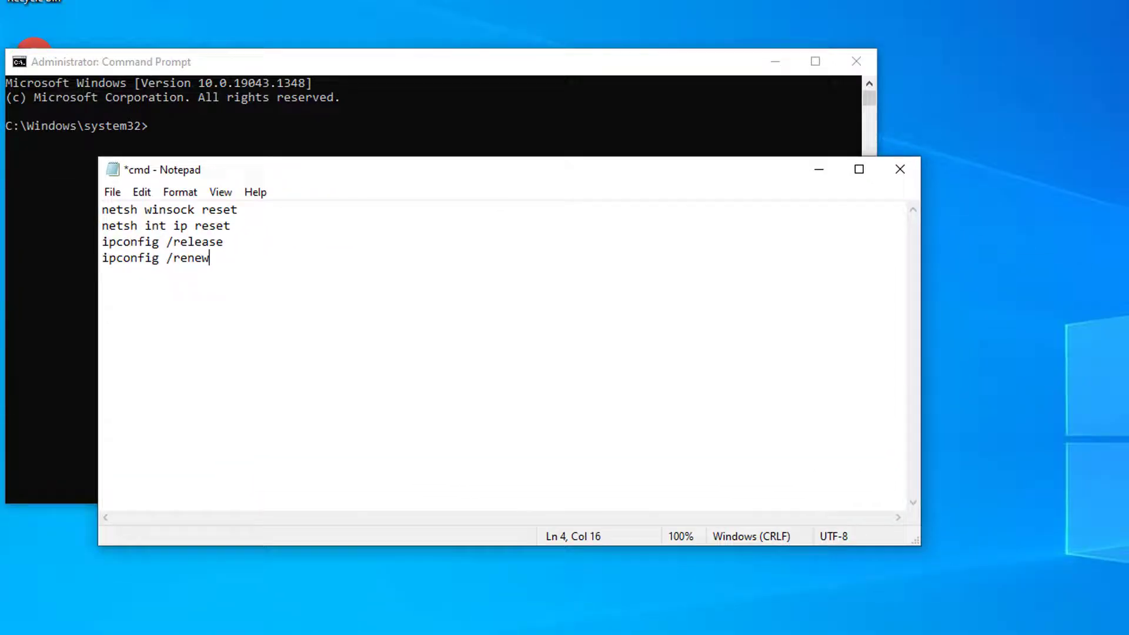
drag(240, 210, 101, 211)
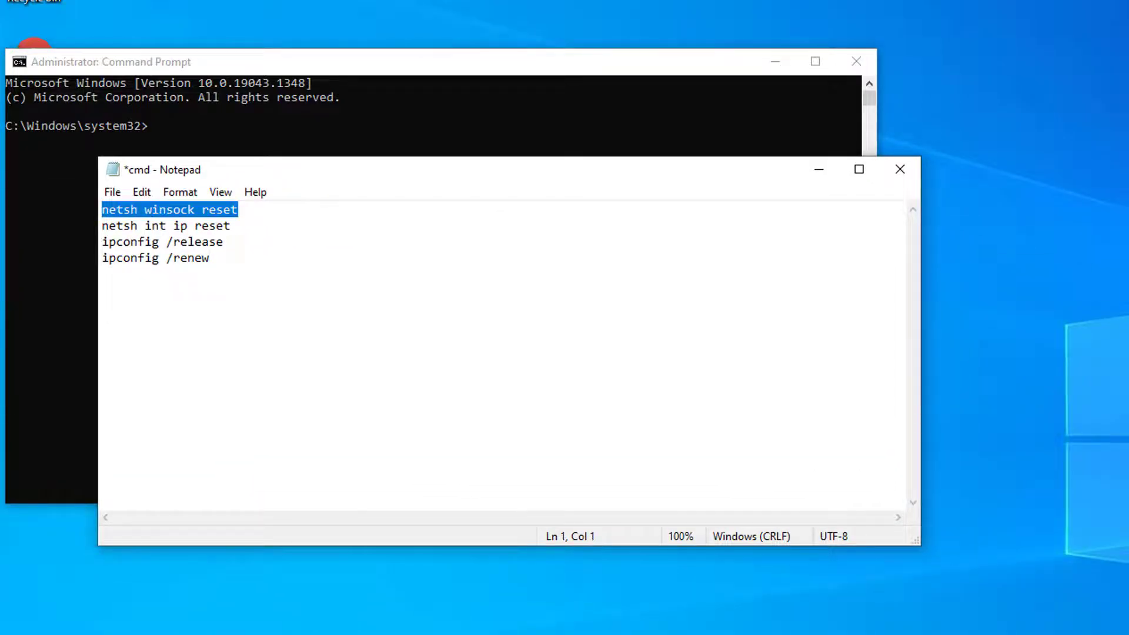
right_click(201, 211)
click(244, 268)
key(alt+Tab)
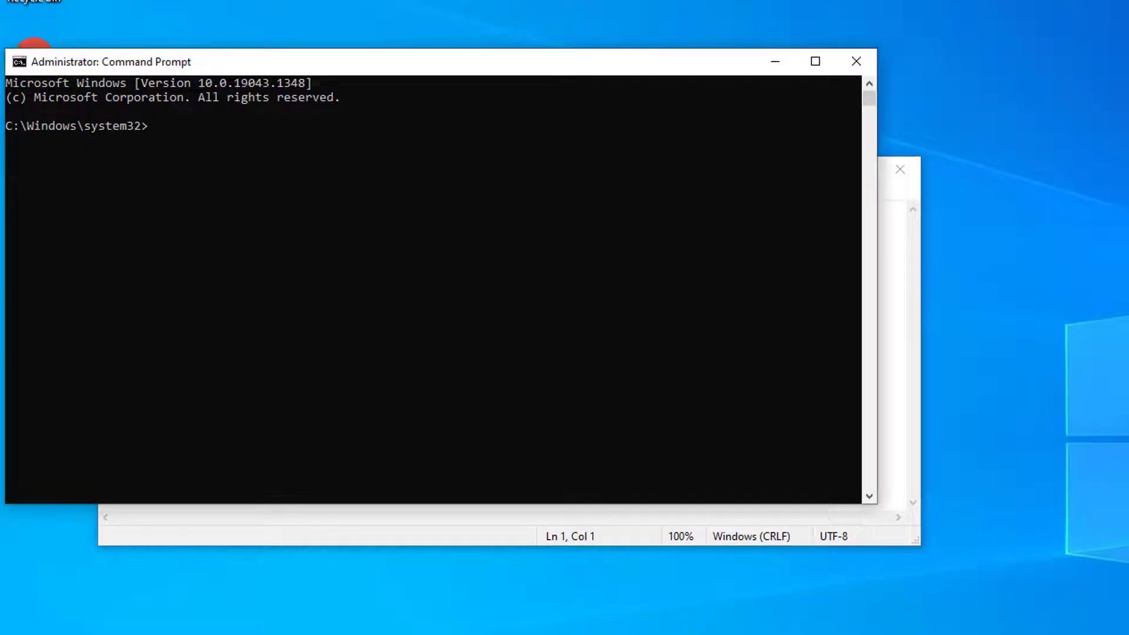
key(ctrl+v)
key(Return)
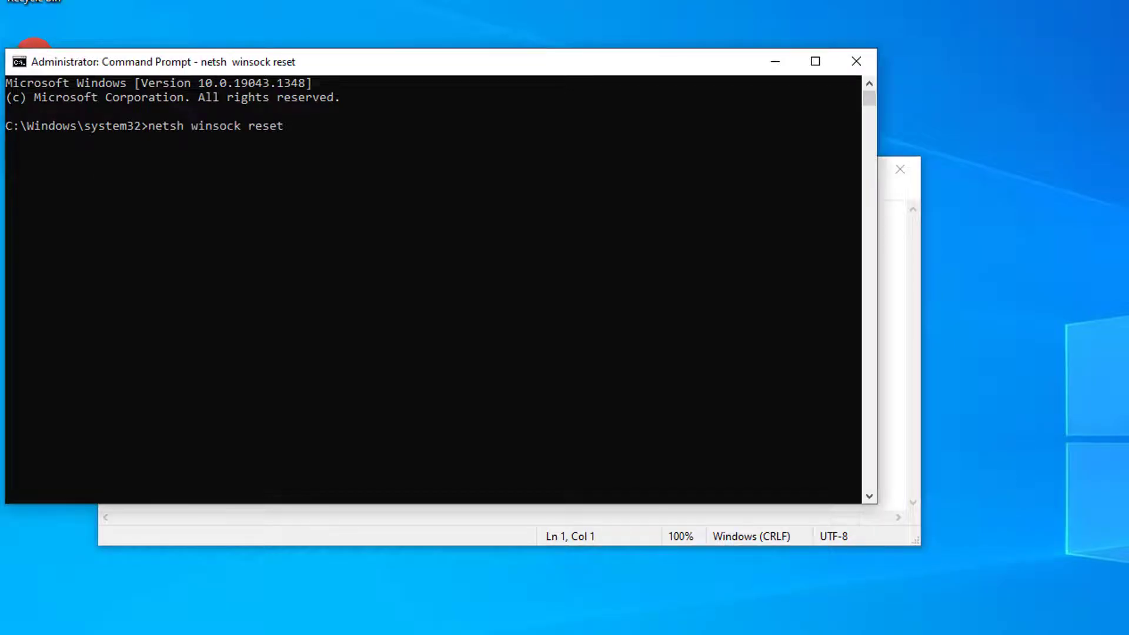
- Copy "netsh int ip reset" from the cmd note in Notepad and run it in the administrator Command Prompt
key(alt+Tab)
key(Down)
key(shift+Home)
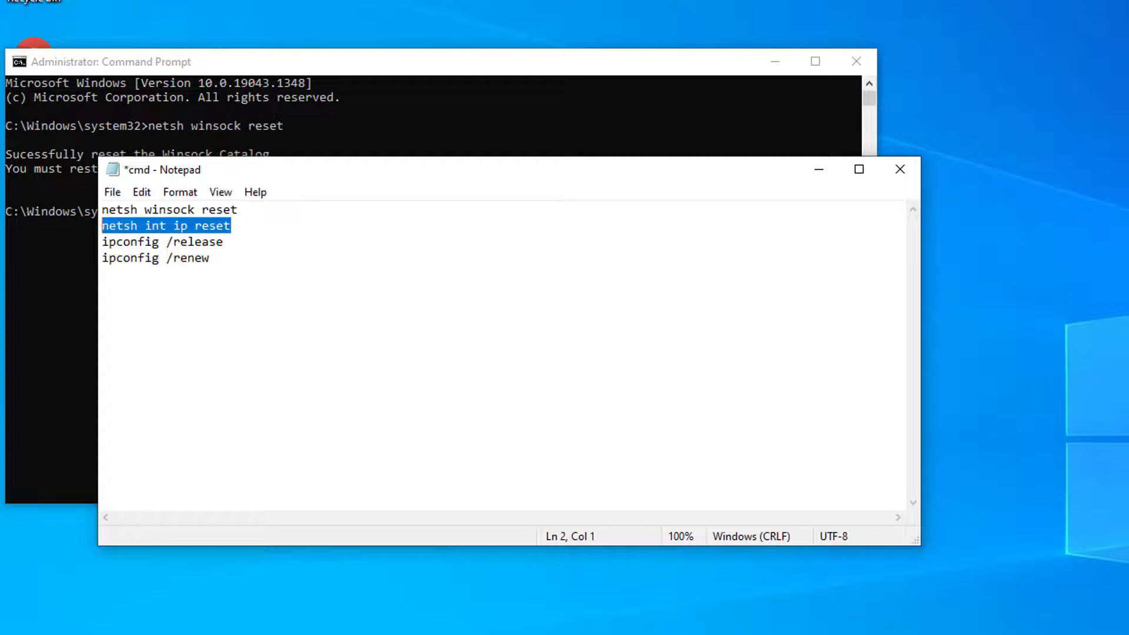
right_click(146, 224)
click(176, 282)
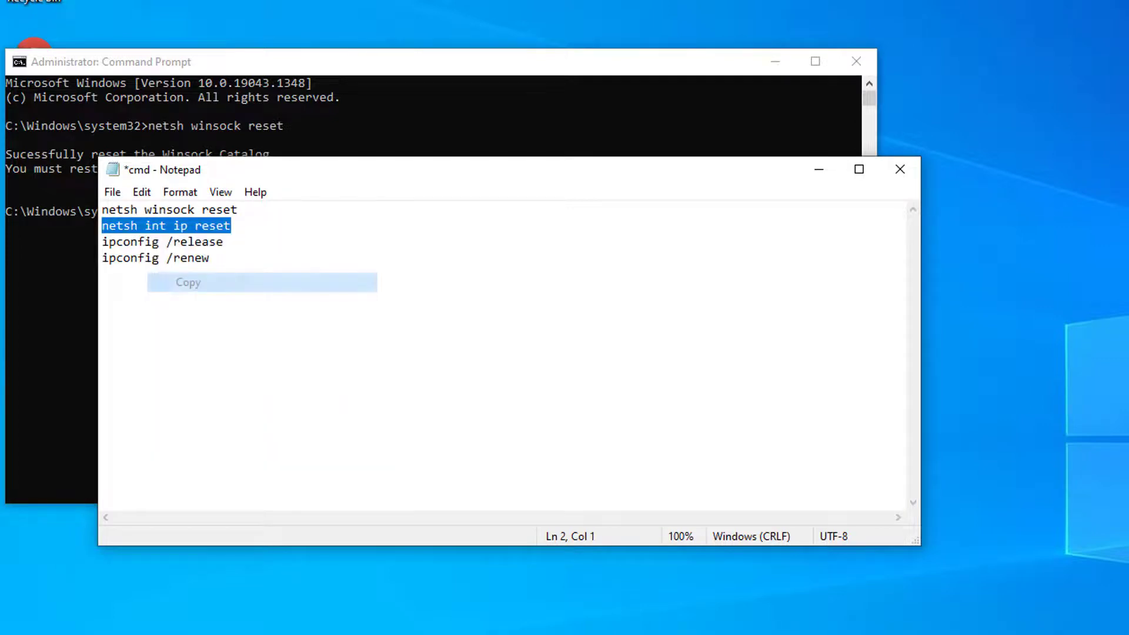
key(alt+Tab)
key(ctrl+v)
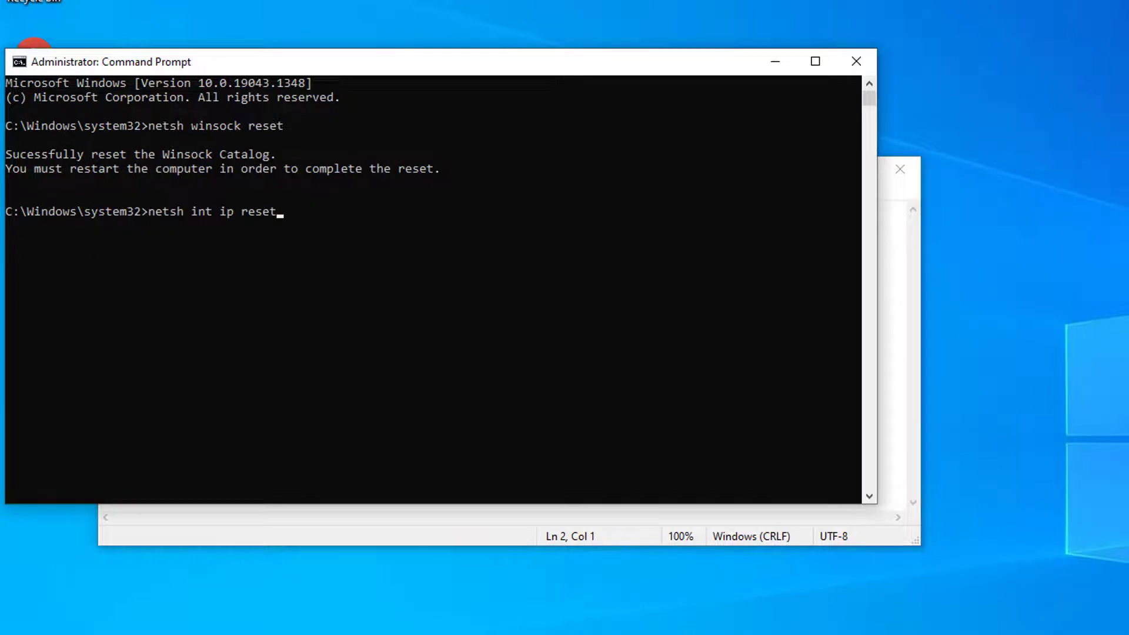
key(Return)
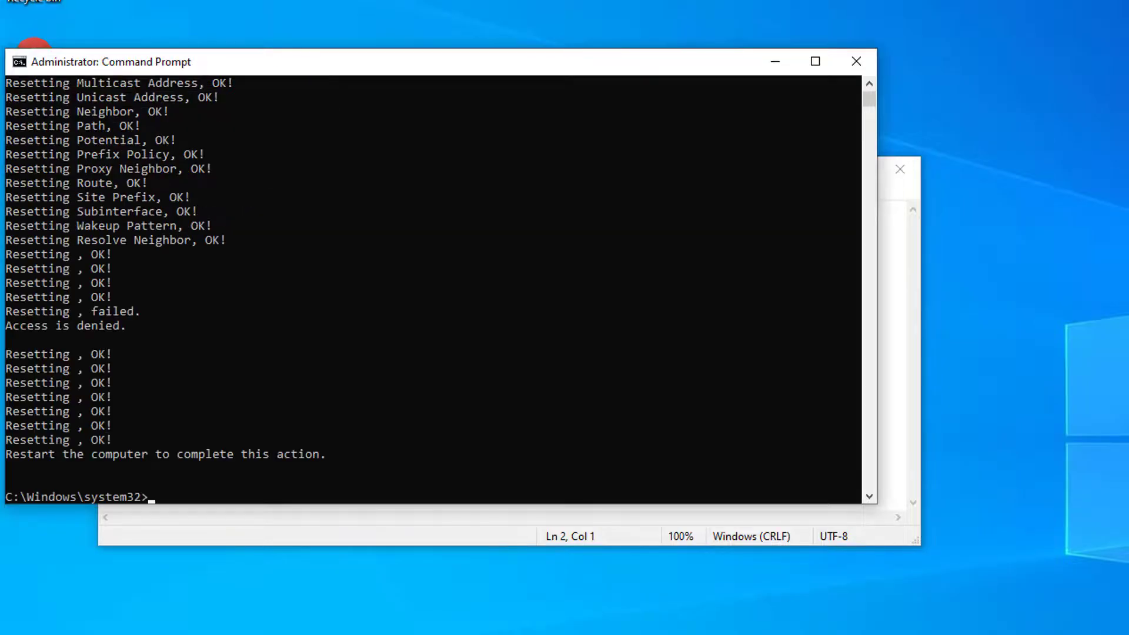
- Copy "ipconfig /release" from the cmd note in Notepad and run it in the administrator Command Prompt
key(alt+Tab)
drag(224, 241, 102, 242)
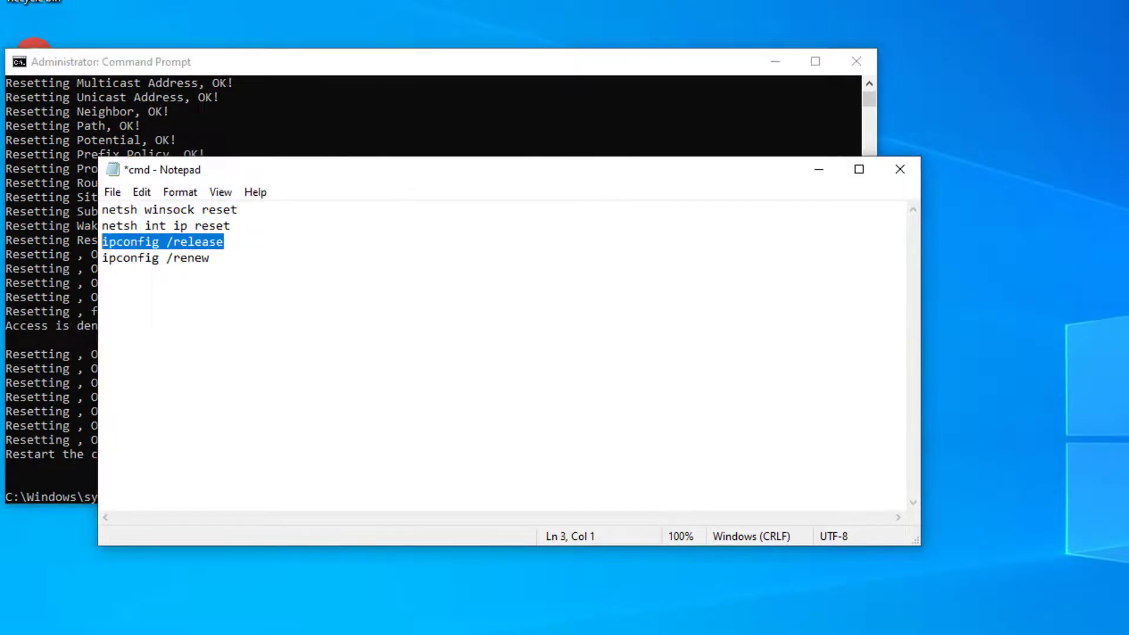
right_click(142, 243)
click(184, 301)
key(alt+Tab)
key(ctrl+v)
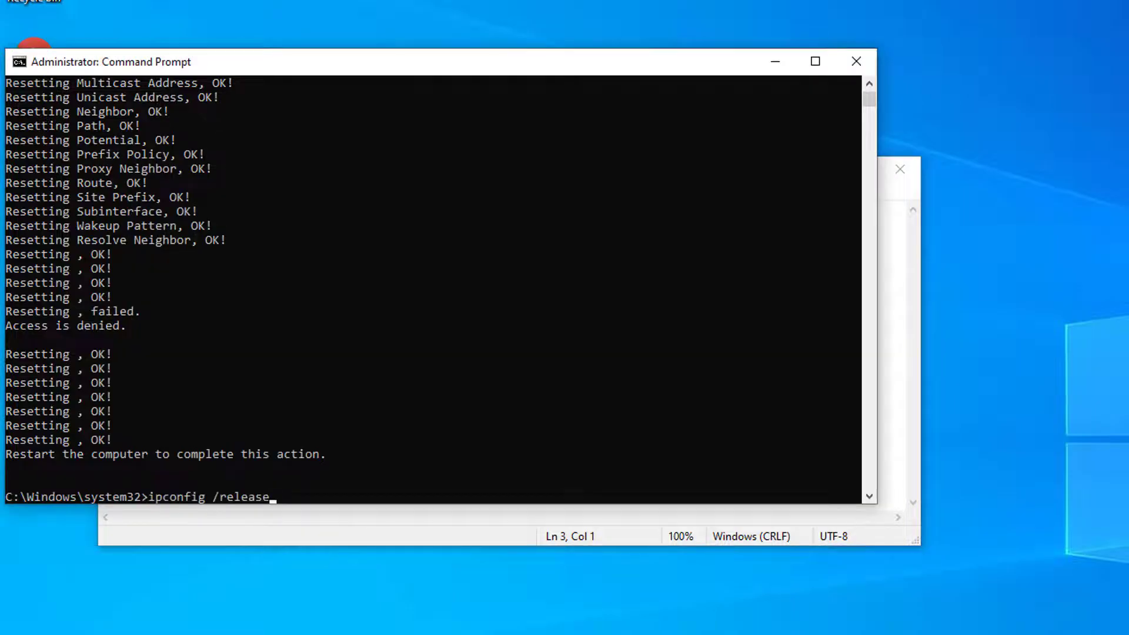
key(Return)
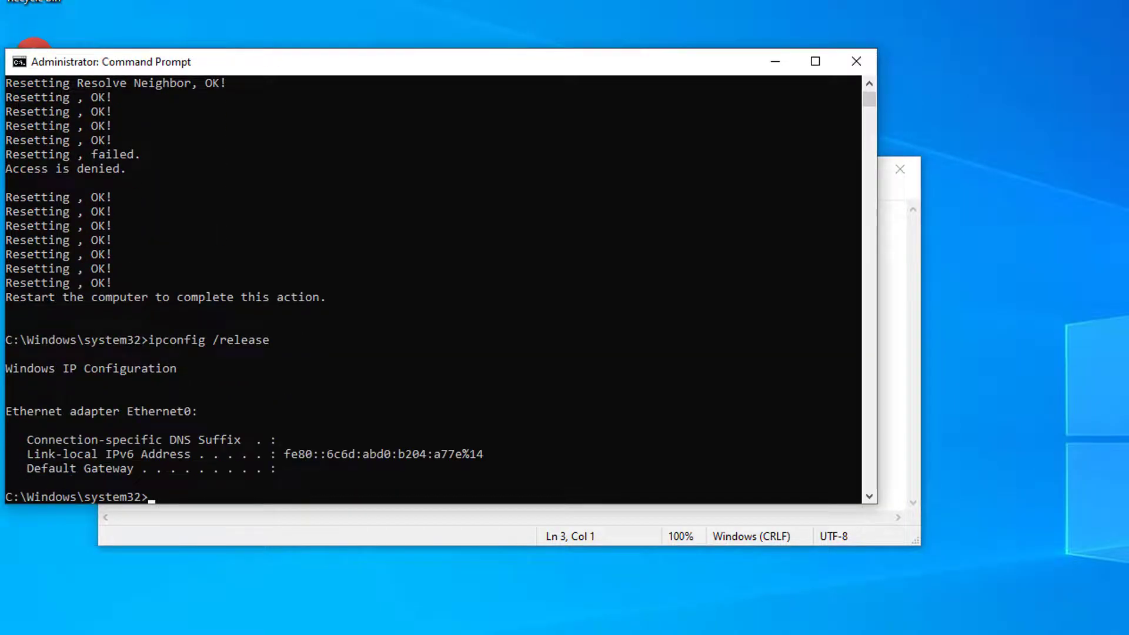
- Copy "ipconfig /renew" from the cmd note in Notepad and run it in the administrator Command Prompt
key(alt+Tab)
key(Down)
key(End)
key(shift+Home)
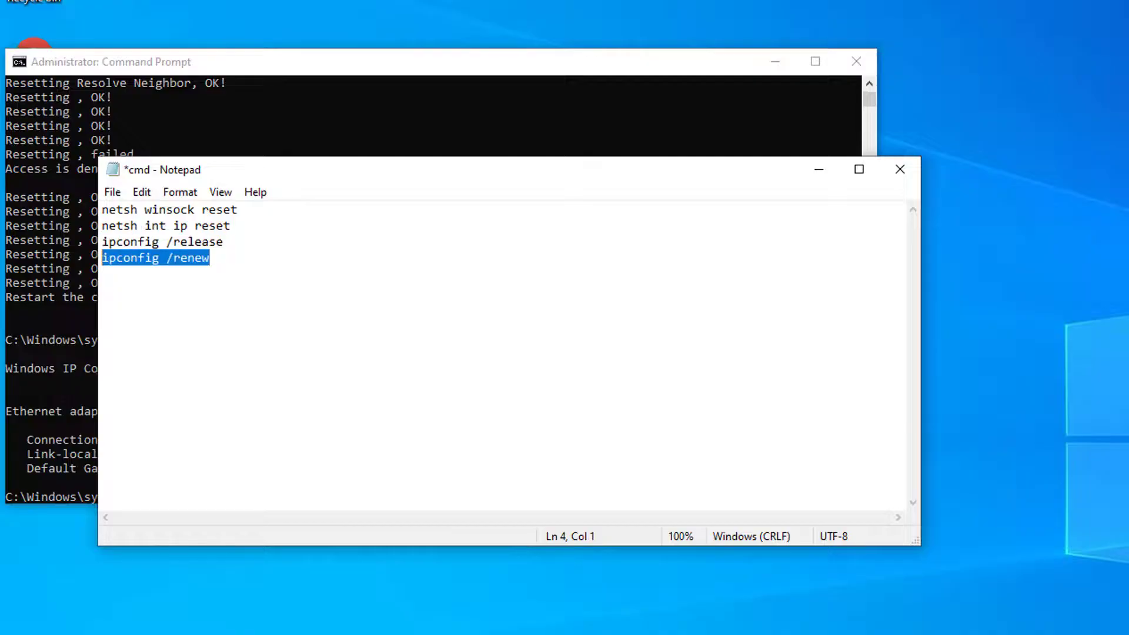
right_click(163, 257)
click(194, 316)
key(alt+Tab)
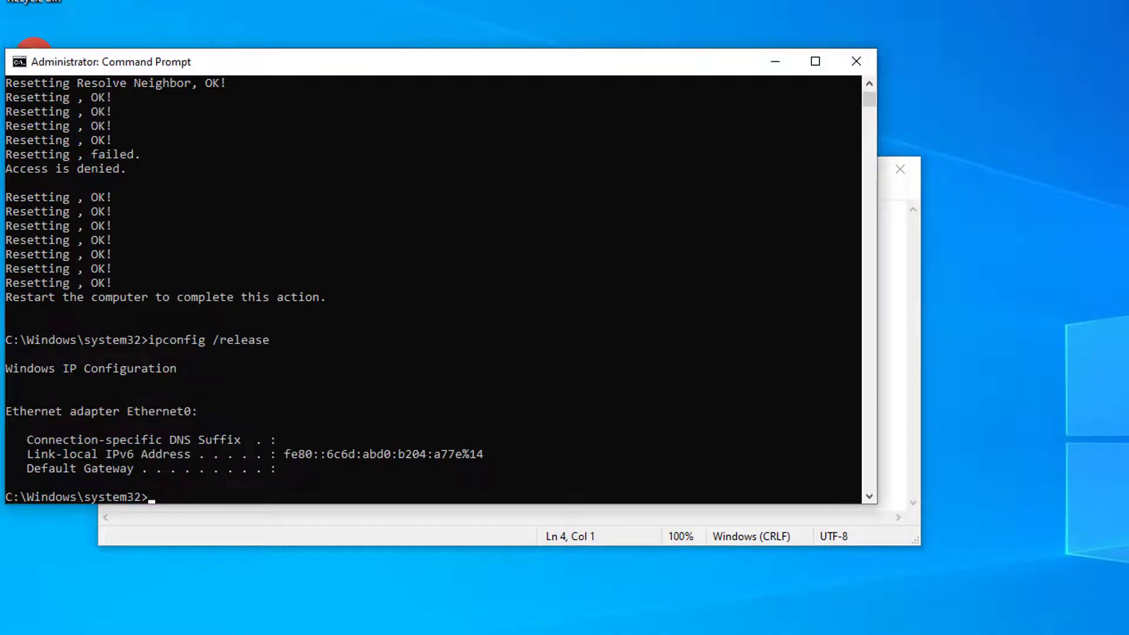
key(ctrl+v)
key(Return)
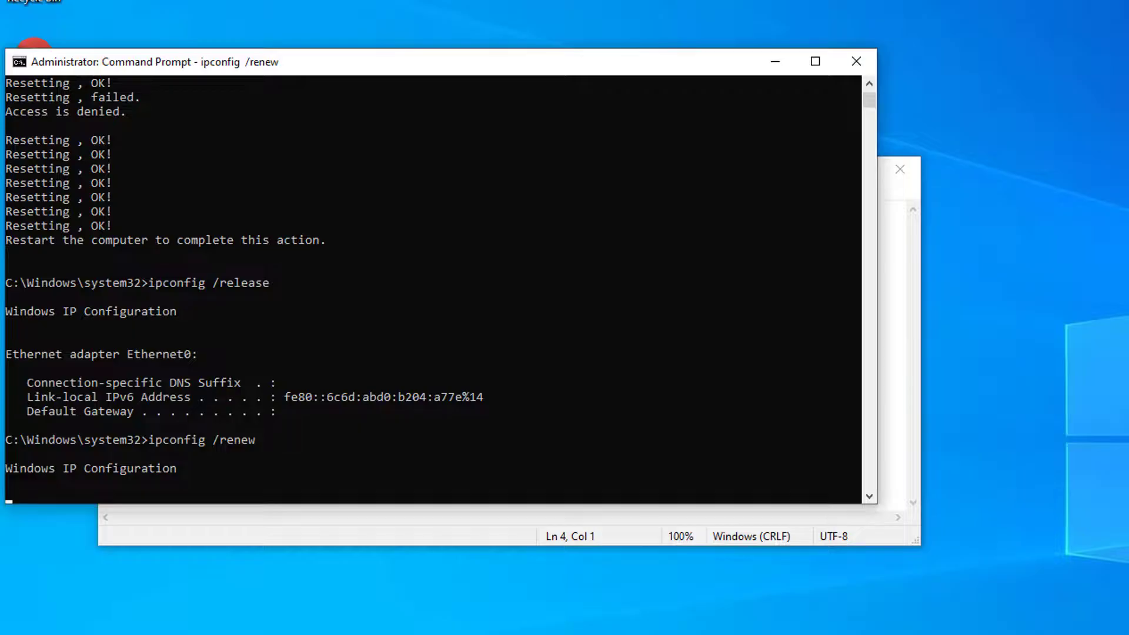
- Close the cmd note in Notepad and the administrator Command Prompt window
click(900, 170)
click(885, 421)
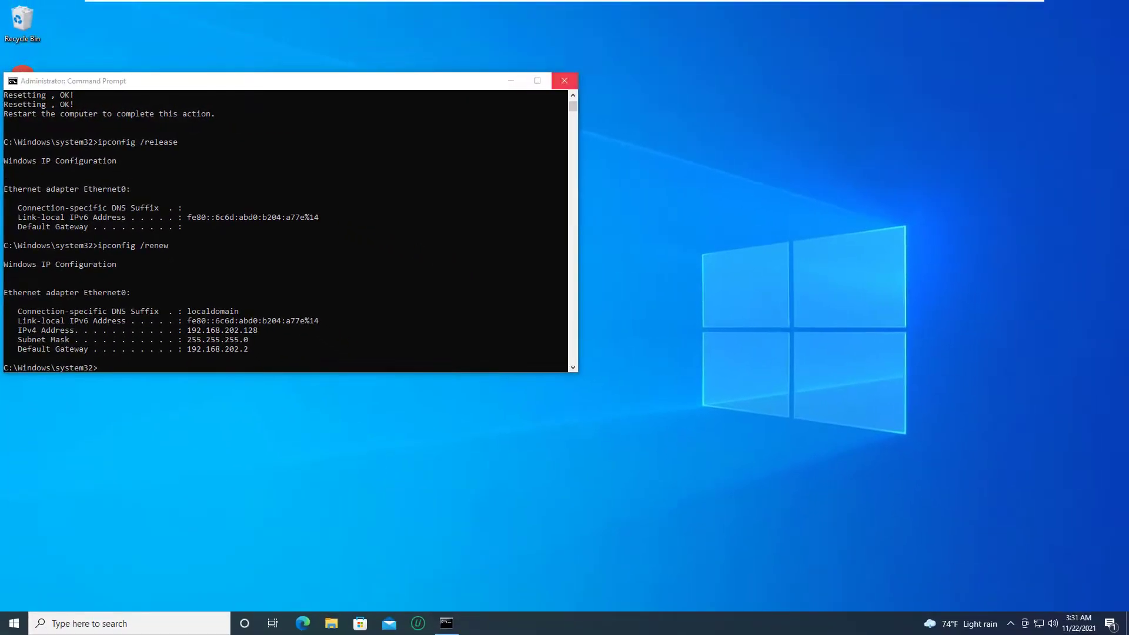
click(856, 61)
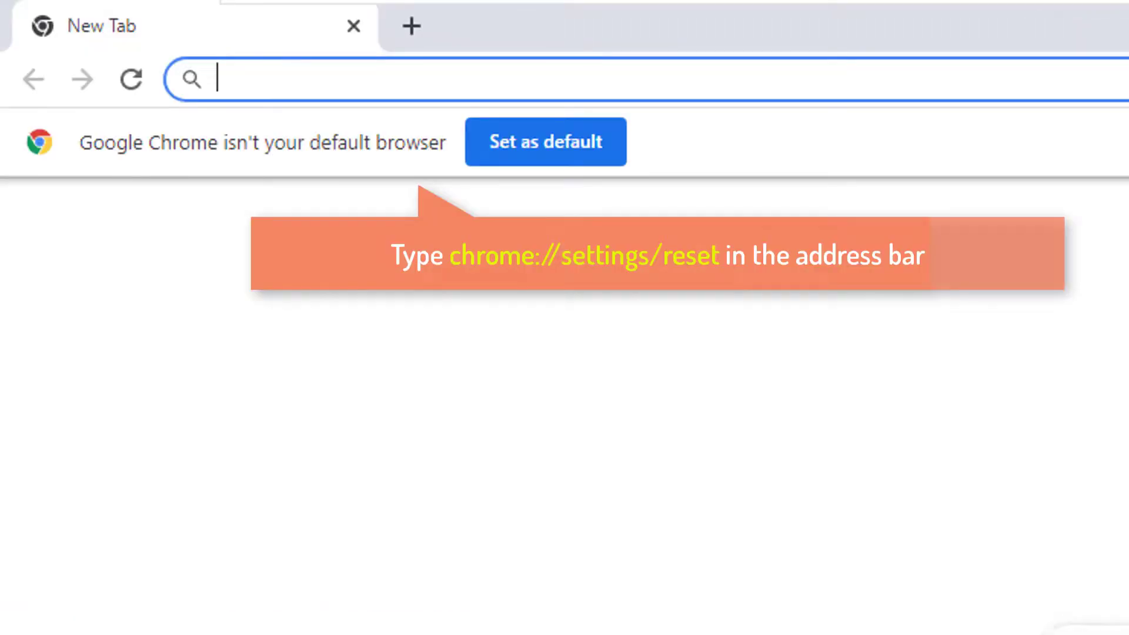
- Go to chrome://settings/reset in Google Chrome, restore the settings to their original defaults, and close the browser
text(chrome://settings/reset)
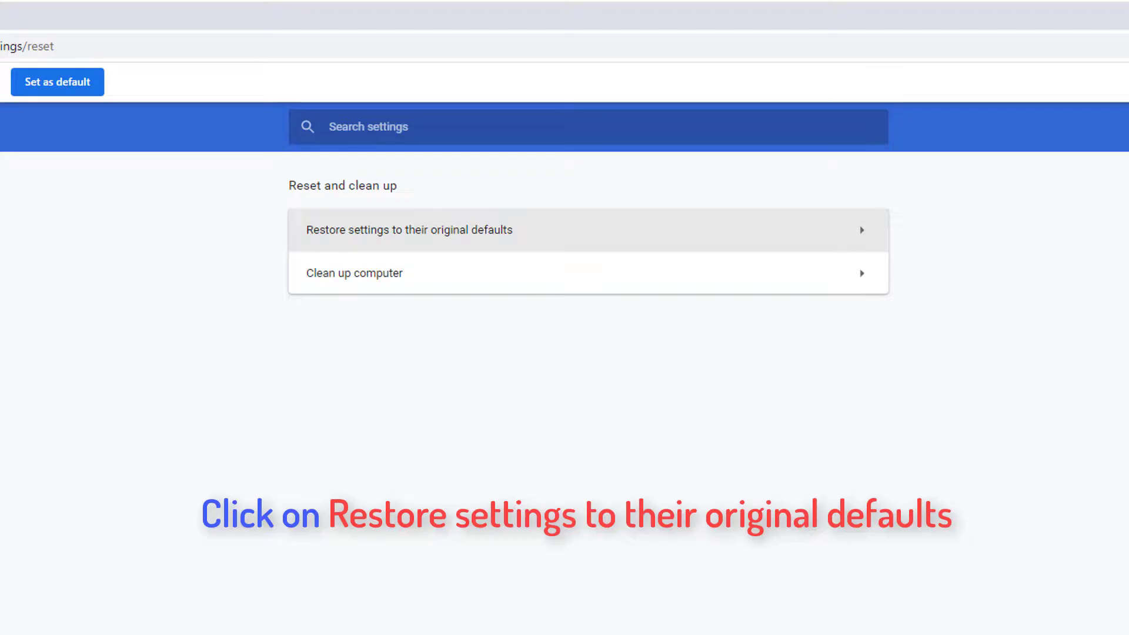
click(588, 230)
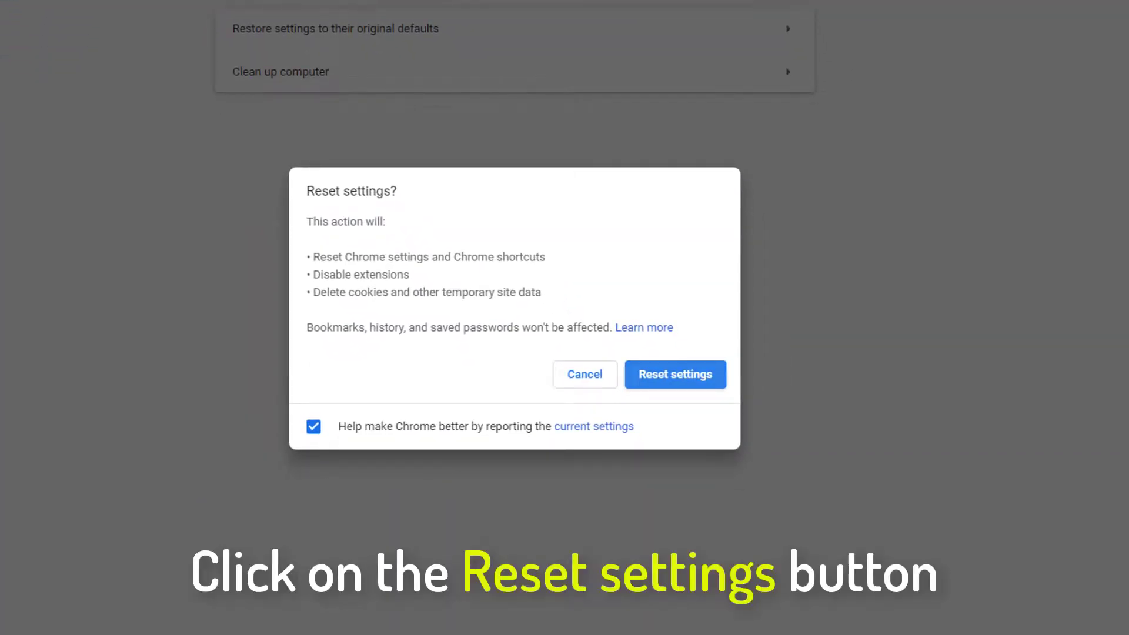
click(685, 374)
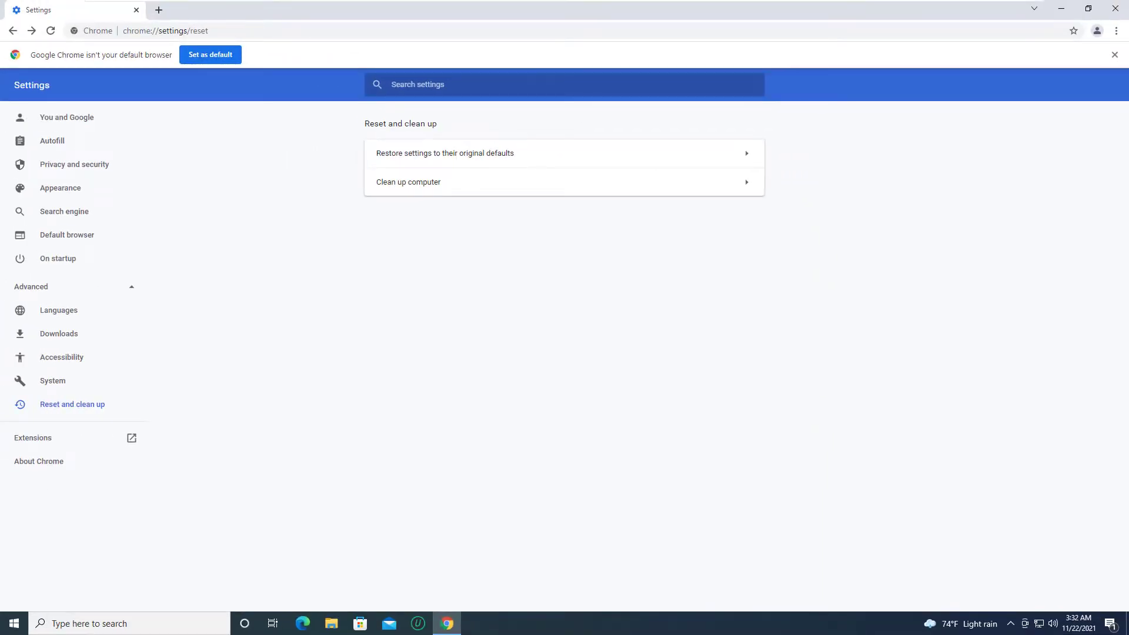
click(1114, 9)
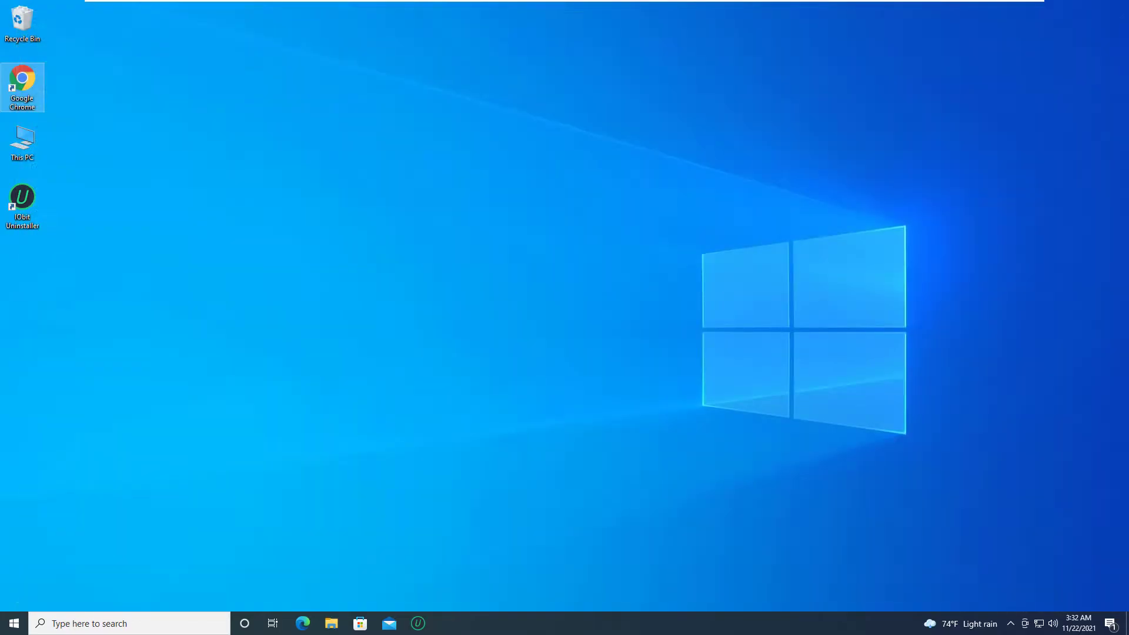